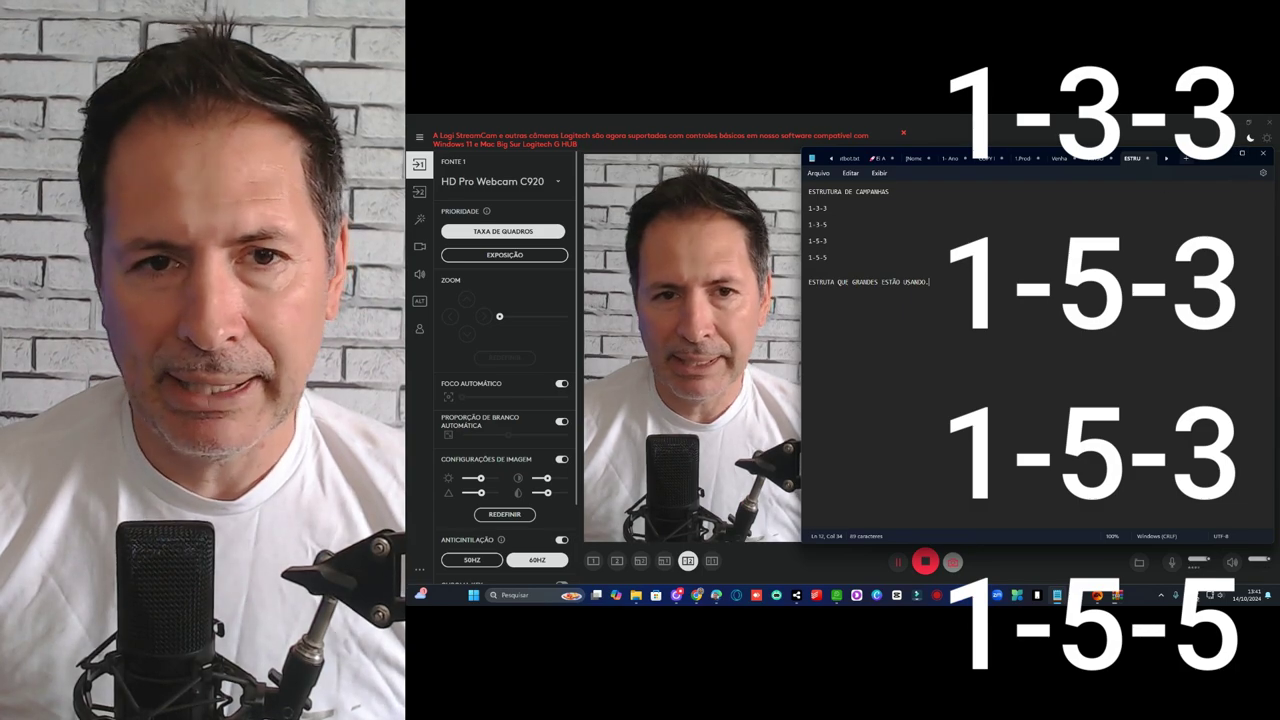
pyautogui.moveTo(1205, 164); pyautogui.dragTo(1279, 190)
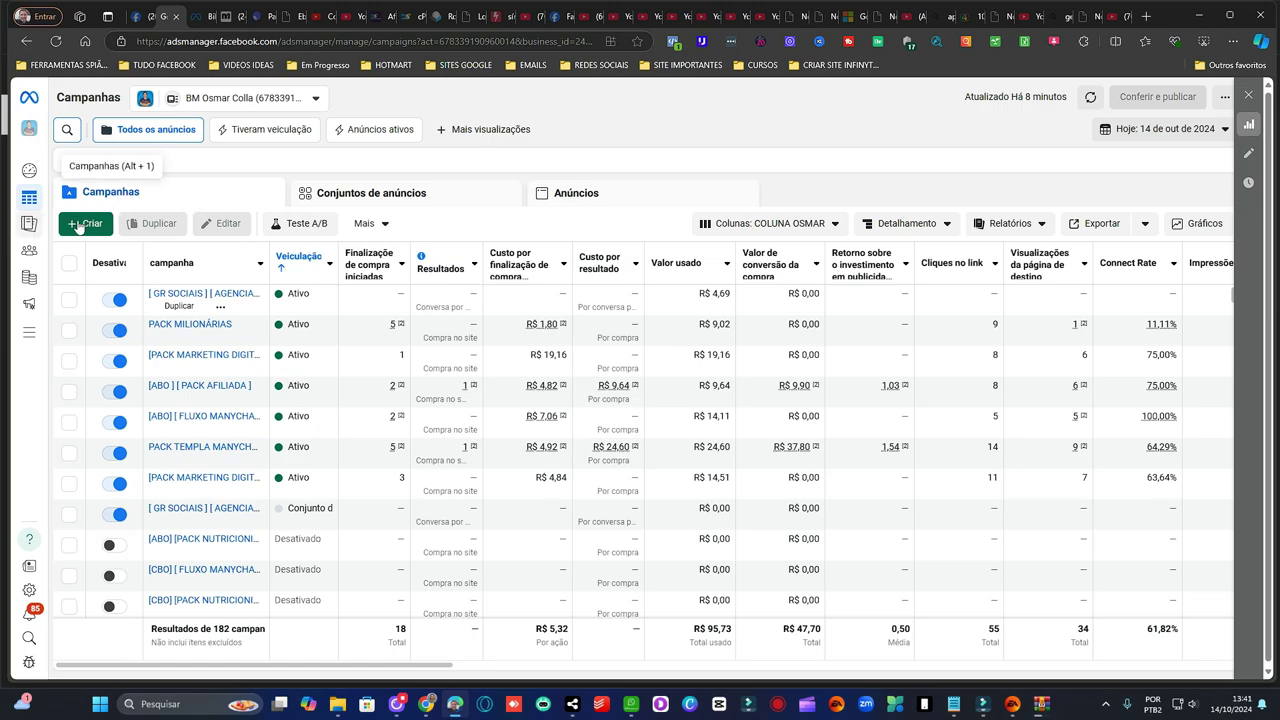
# Create a new auction campaign with the Vendas objective, using the manual sales campaign configuration
pyautogui.moveTo(91, 230)
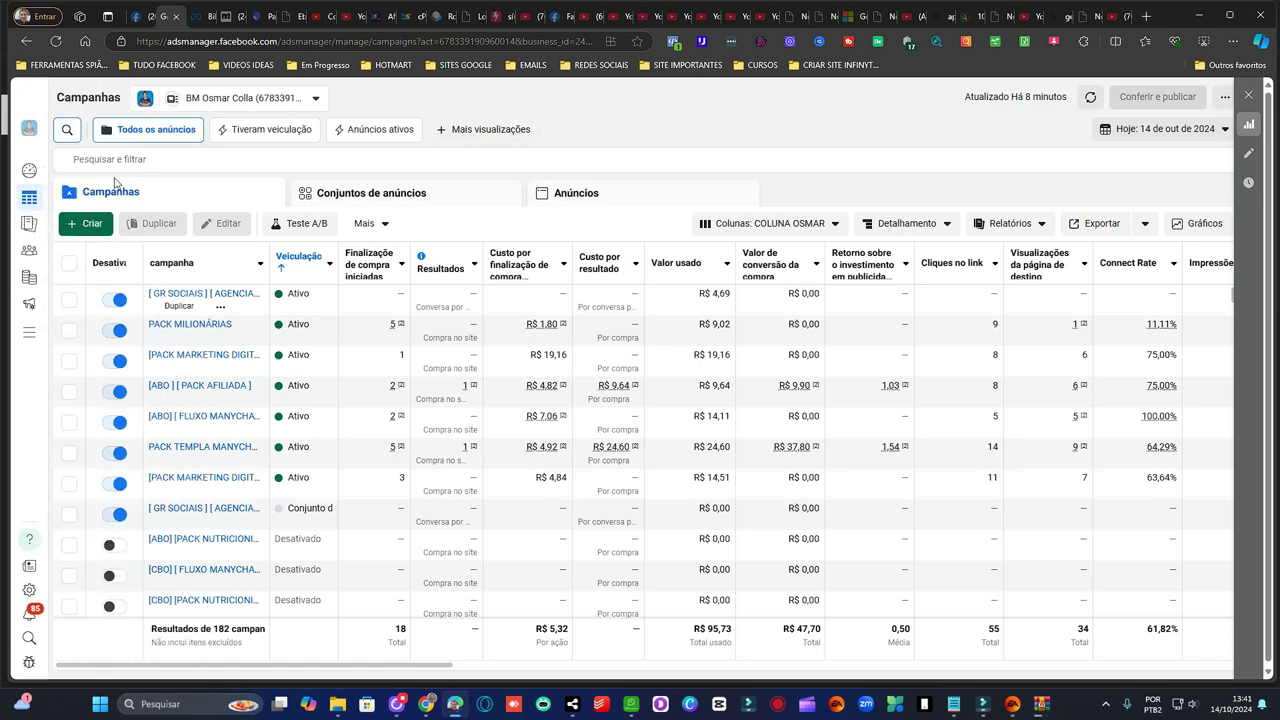
pyautogui.click(93, 227)
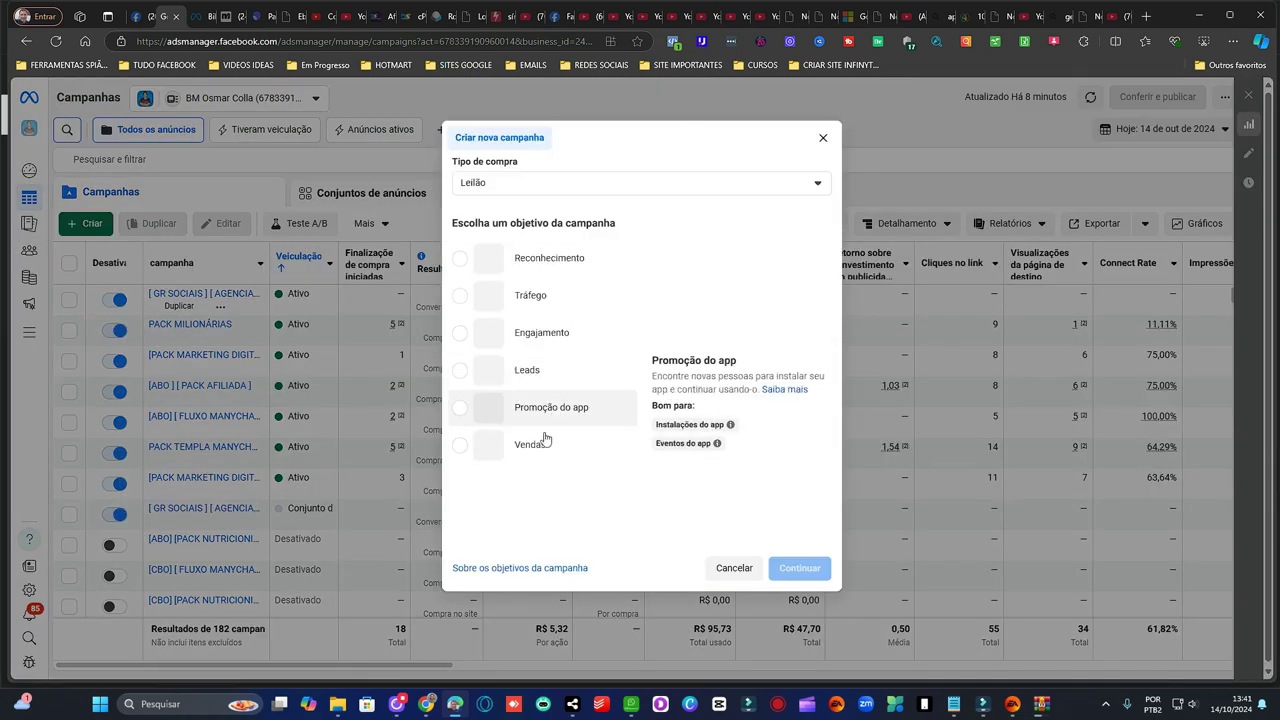
pyautogui.click(533, 452)
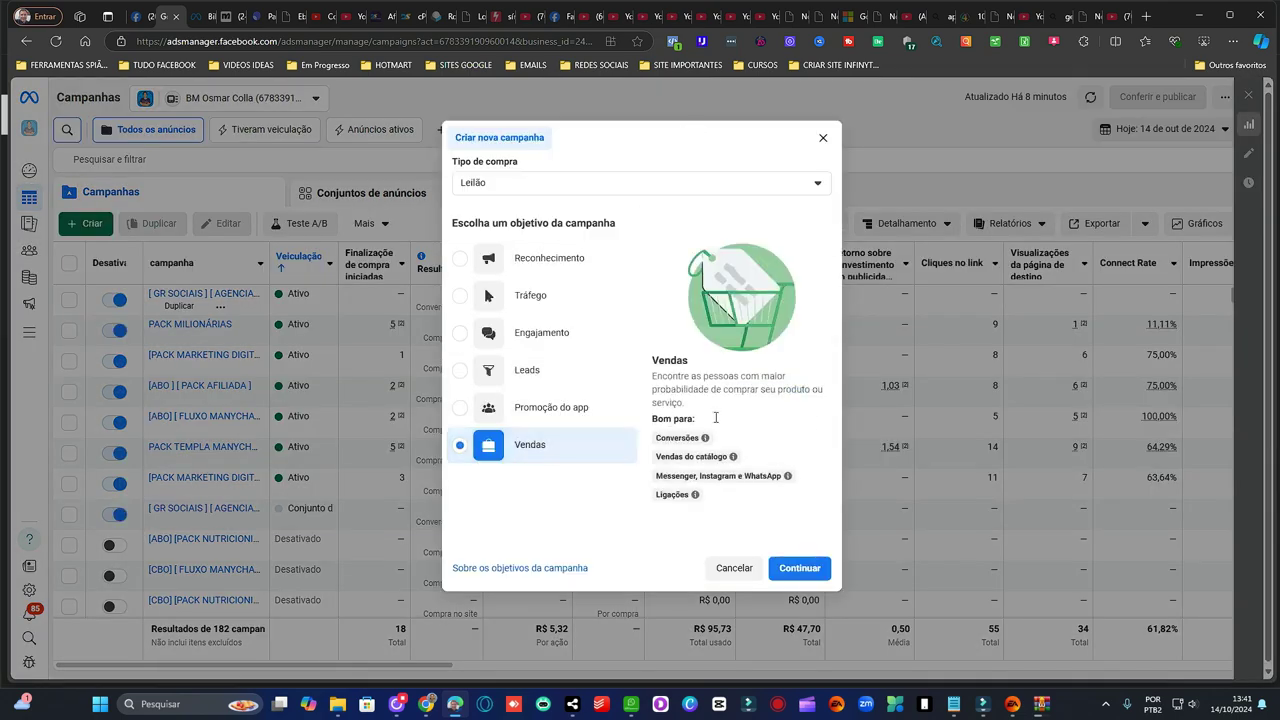
pyautogui.click(806, 568)
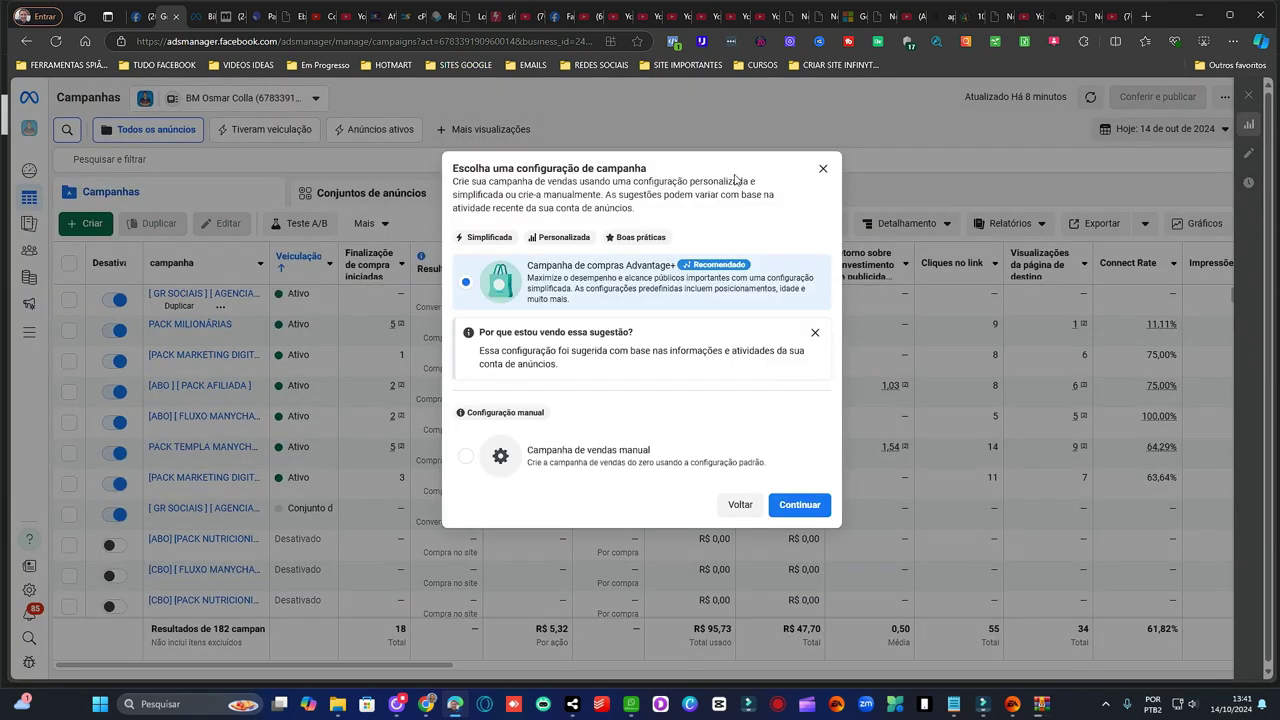
pyautogui.click(606, 460)
pyautogui.click(805, 505)
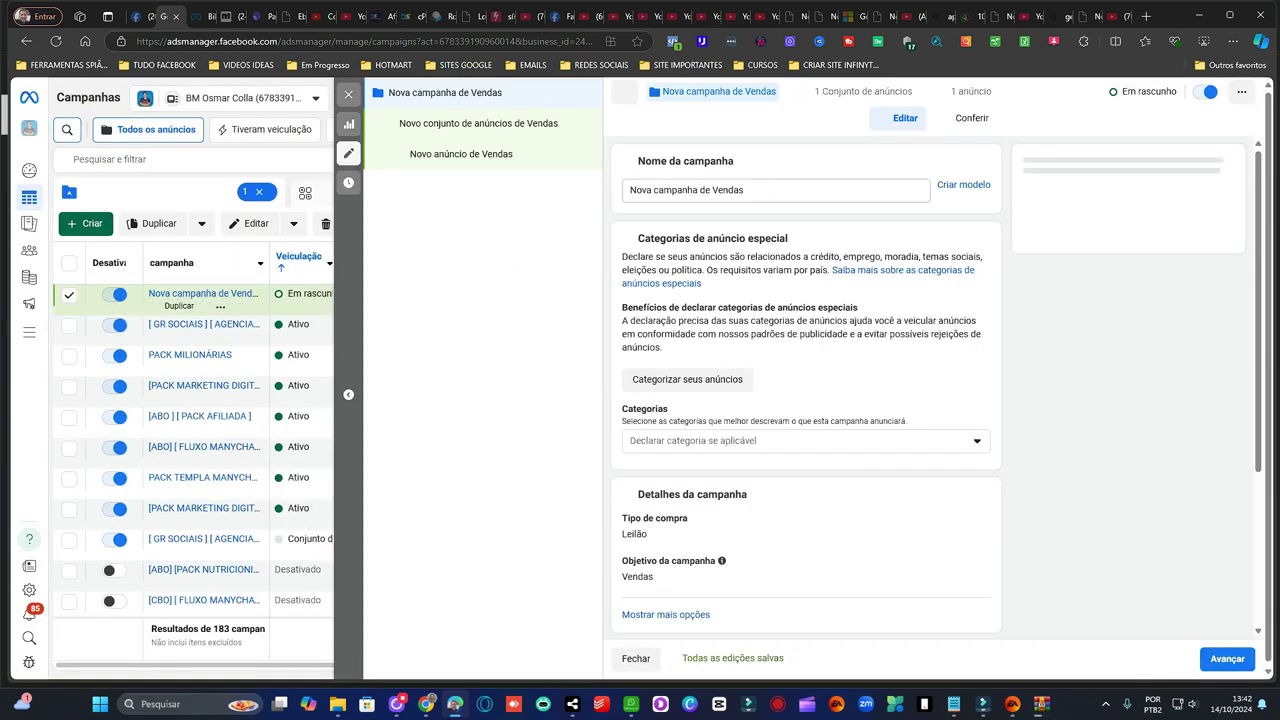
# Rename the new sales campaign as teste
pyautogui.tripleClick(690, 188)
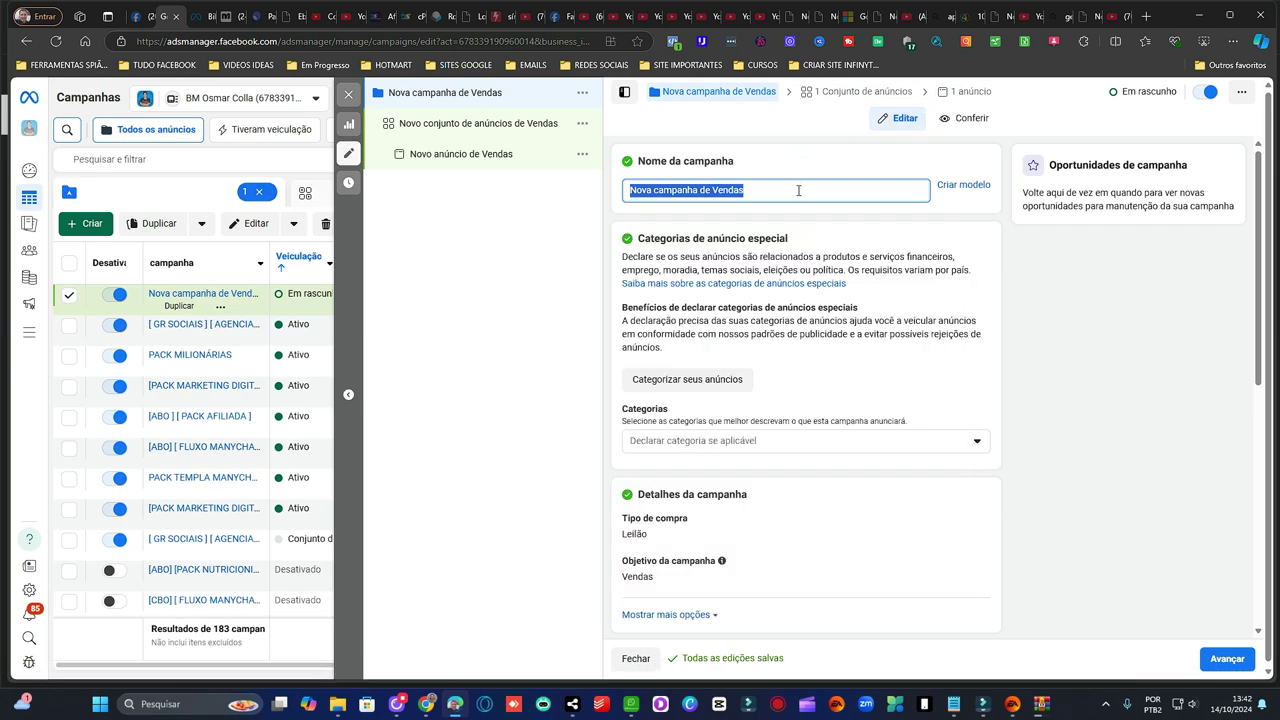
pyautogui.write('teste')
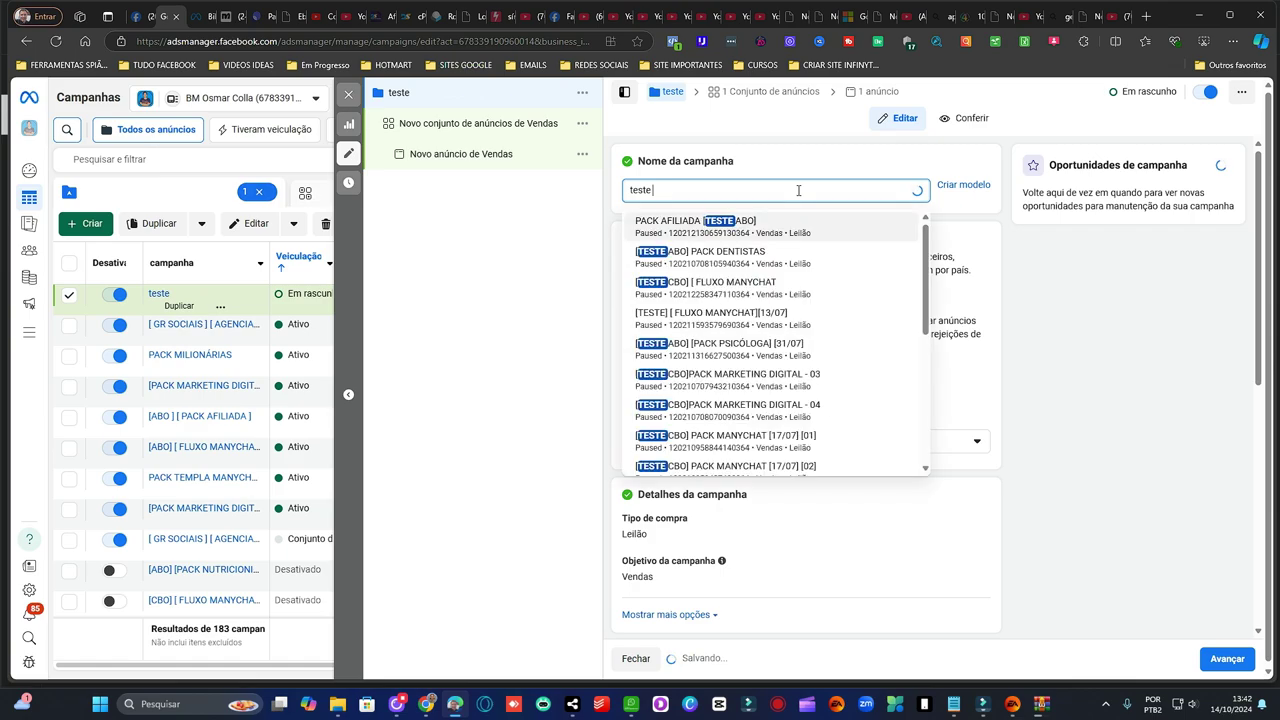
pyautogui.click(800, 172)
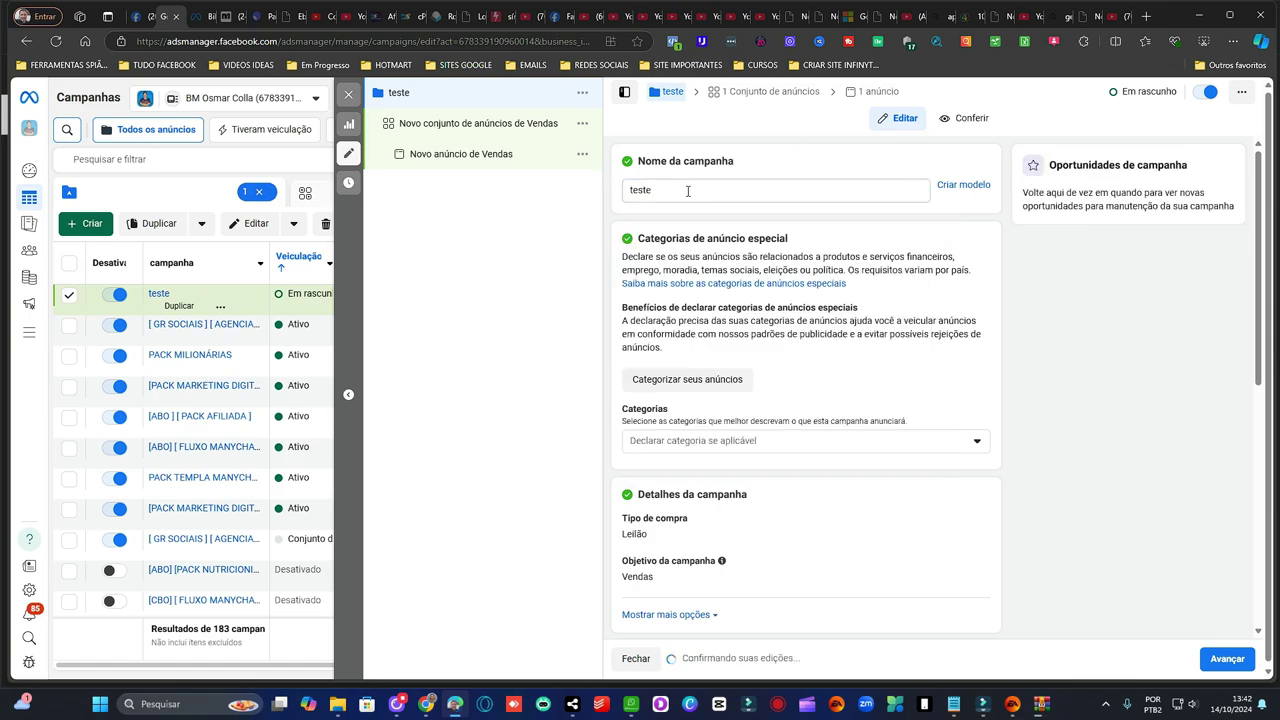
# Rename the campaign as AULA
pyautogui.moveTo(688, 191); pyautogui.dragTo(606, 196)
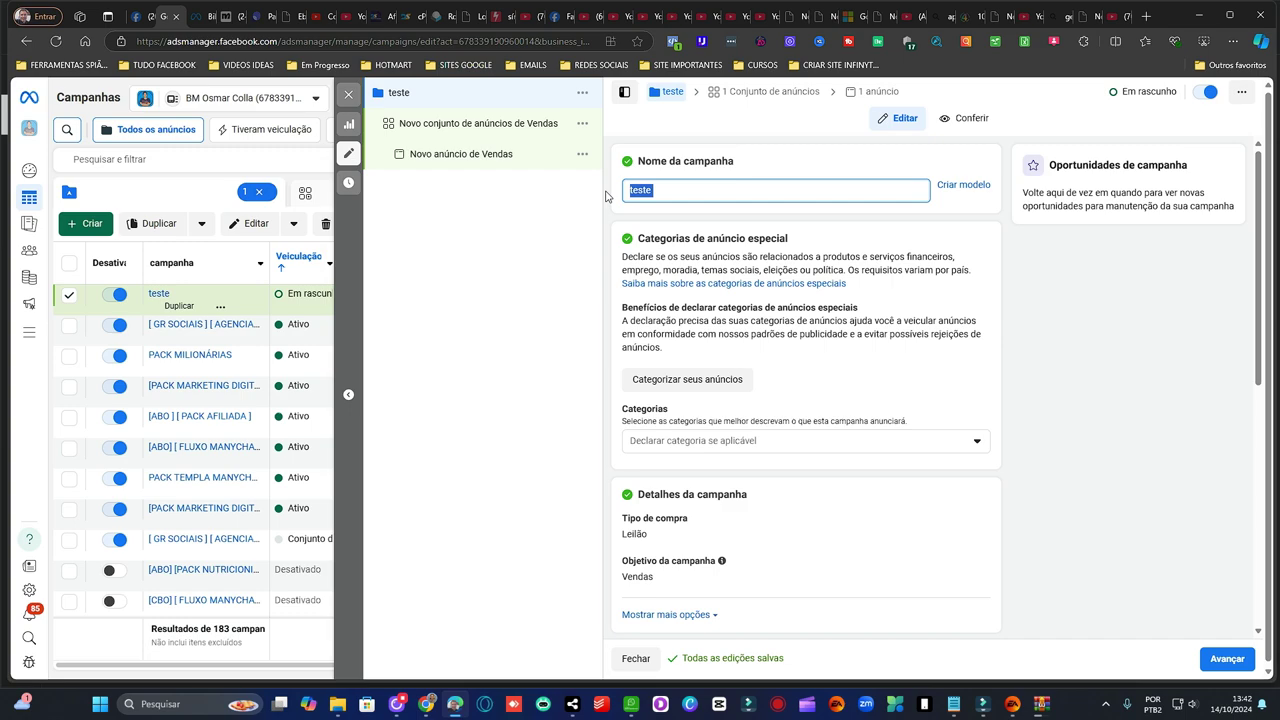
pyautogui.write('AULA')
pyautogui.click(749, 172)
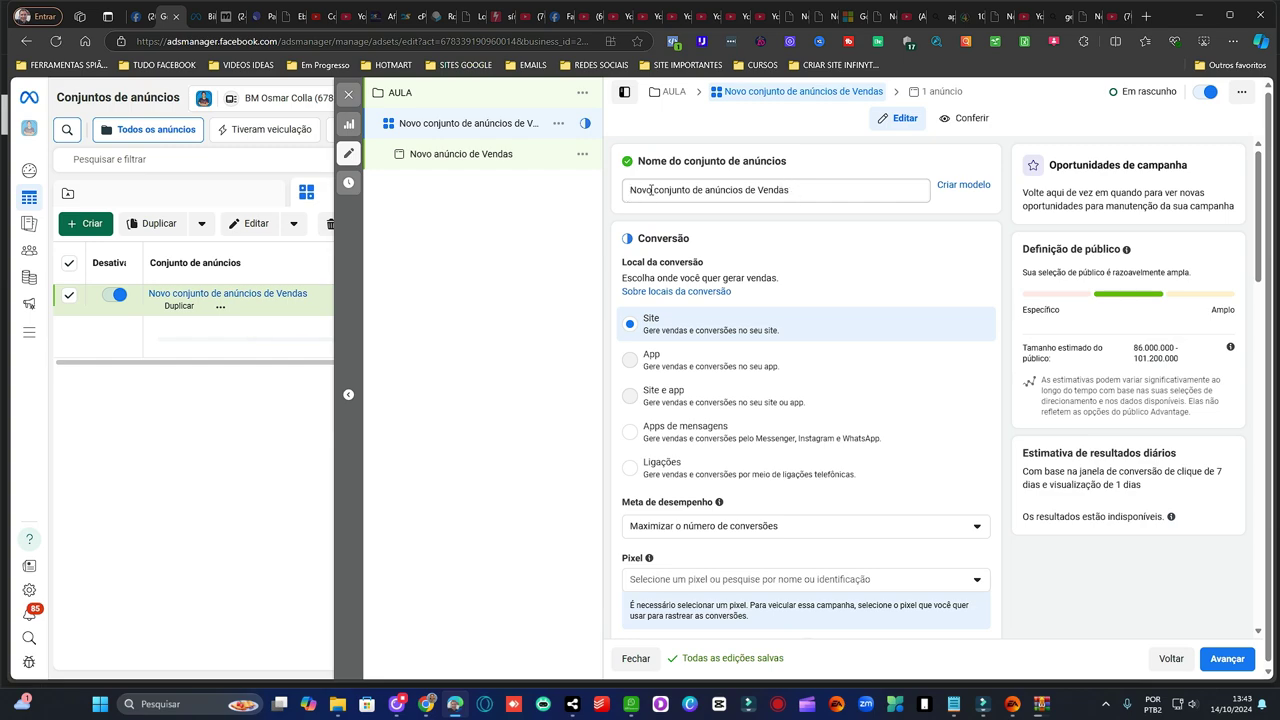
# Rename the campaign's new ad set as PUBLICO
pyautogui.click(732, 189)
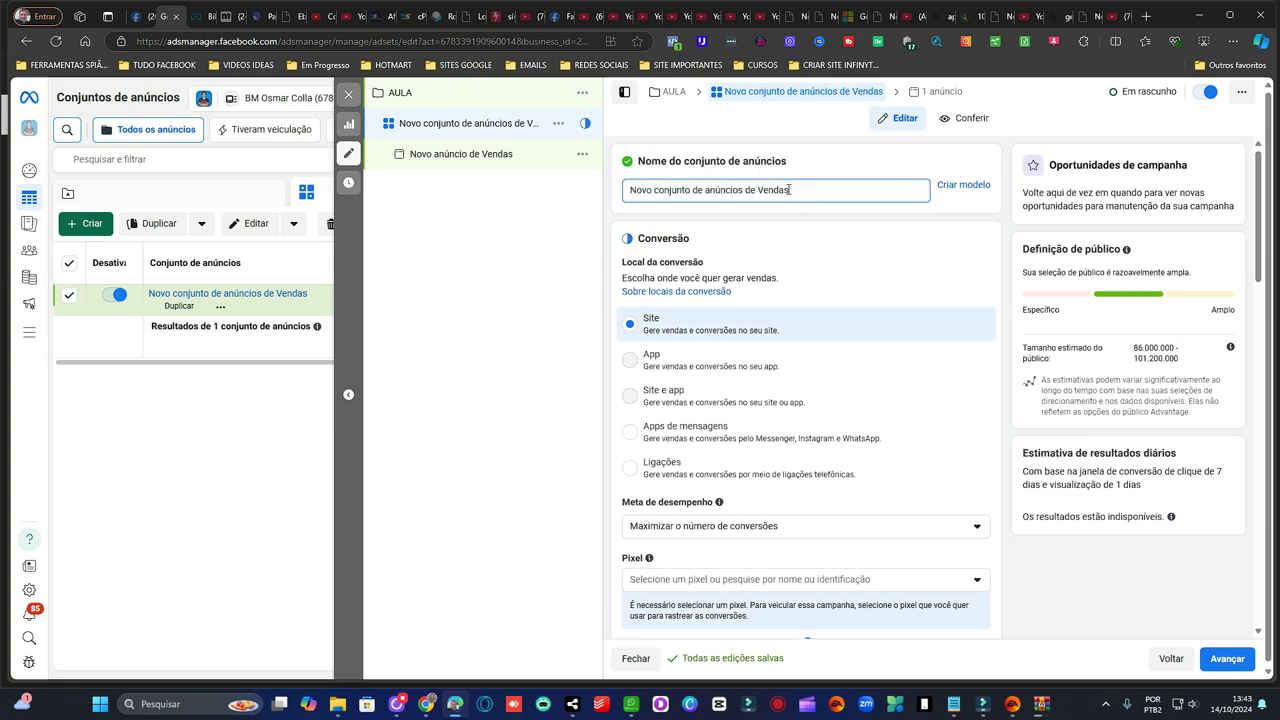
pyautogui.moveTo(789, 190); pyautogui.dragTo(576, 199)
pyautogui.write('P')
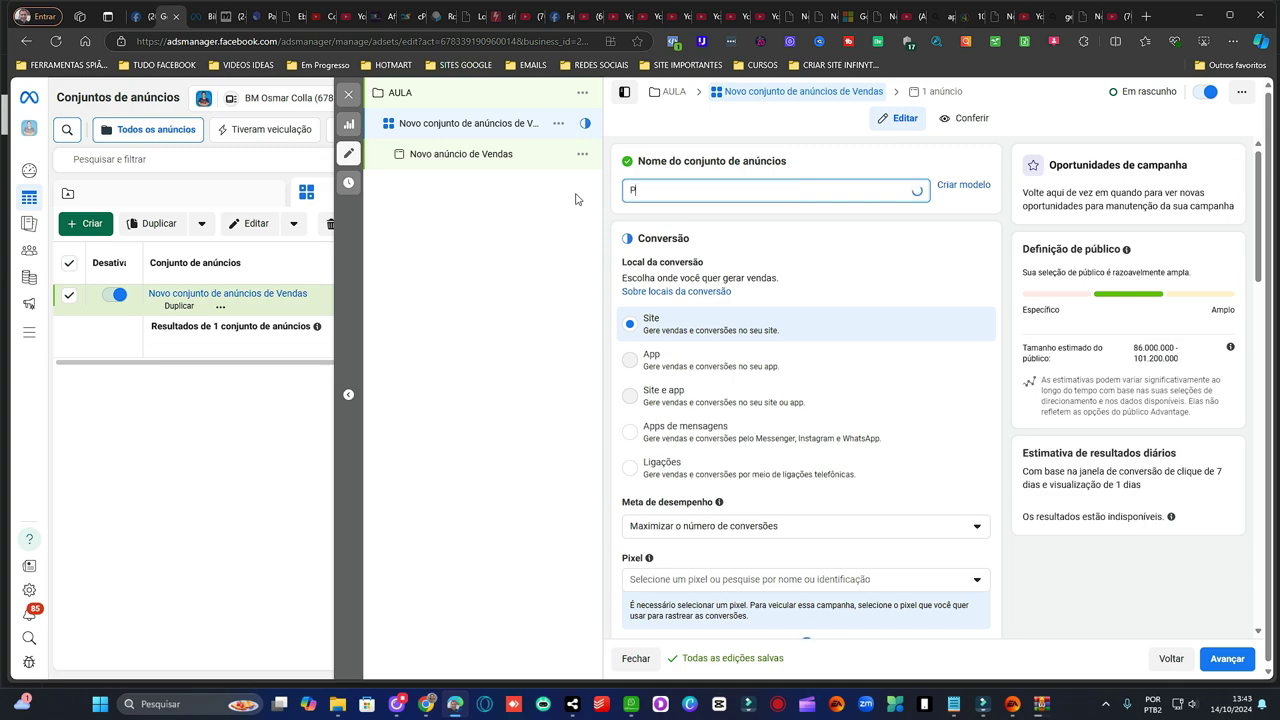
pyautogui.write('UBLICO')
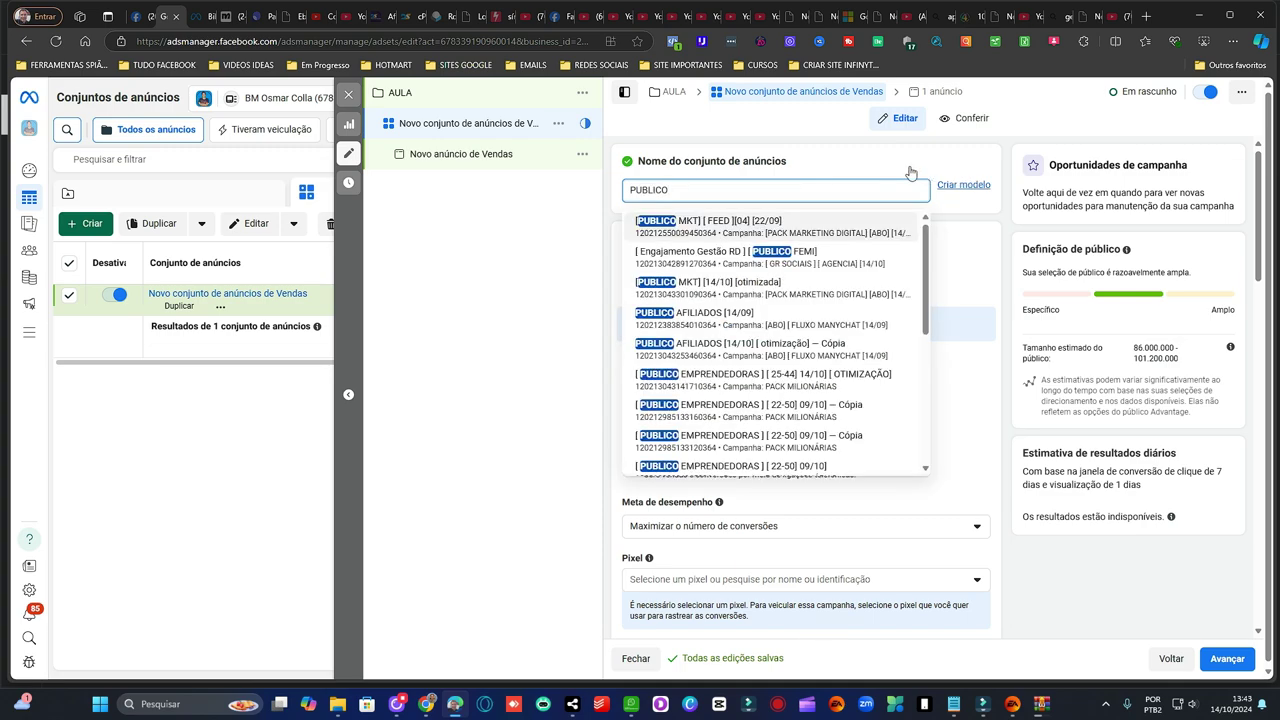
pyautogui.click(846, 160)
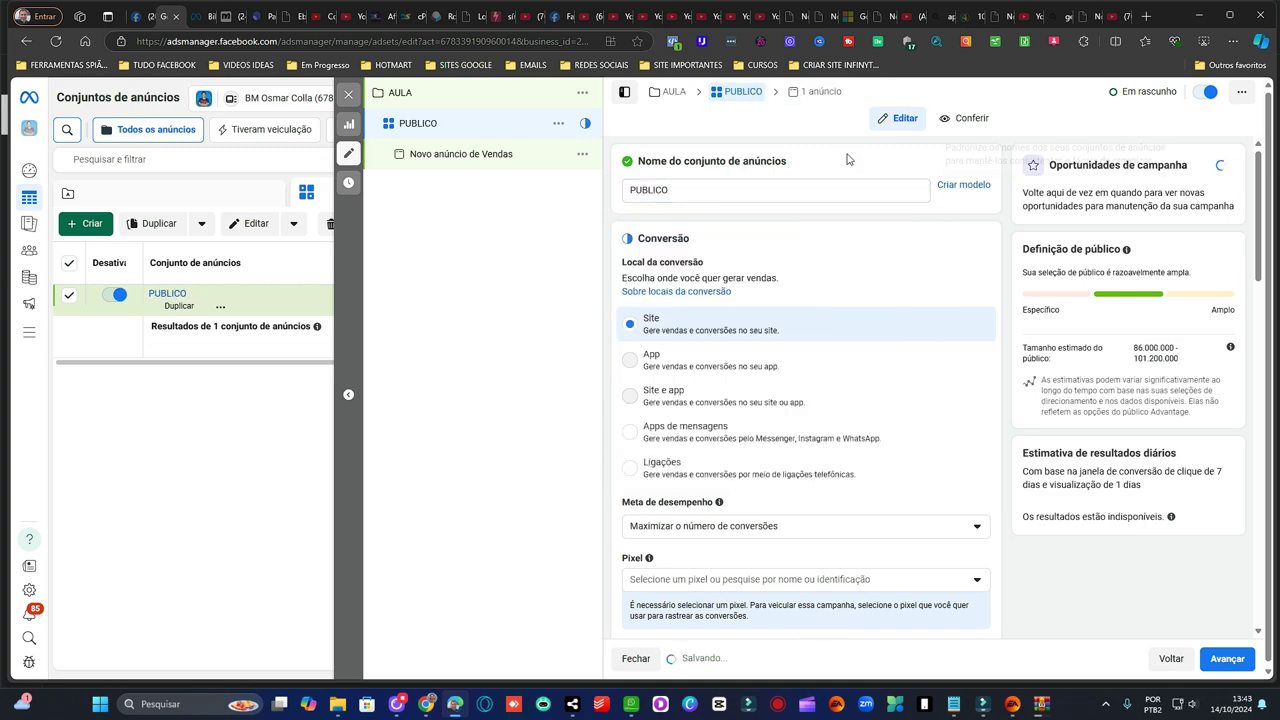
# Open the ad inside the PUBLICO ad set and rename it as IMAGENS
pyautogui.click(826, 96)
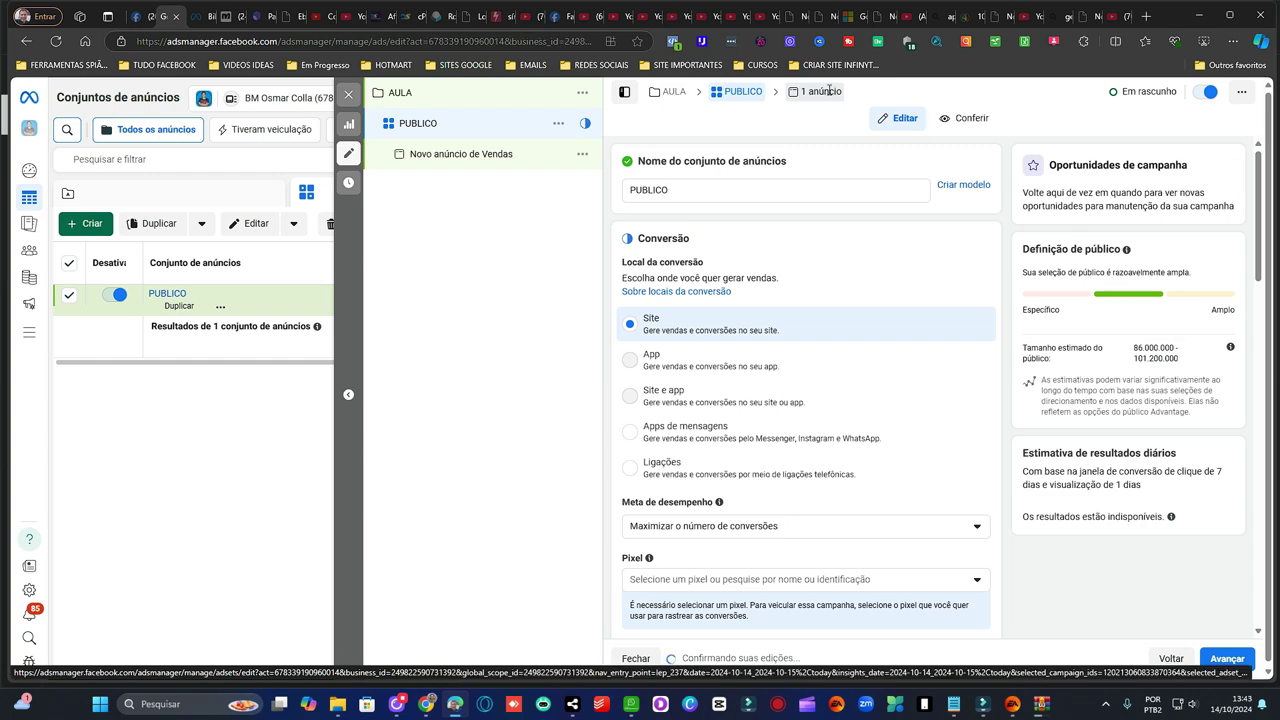
pyautogui.tripleClick(749, 189)
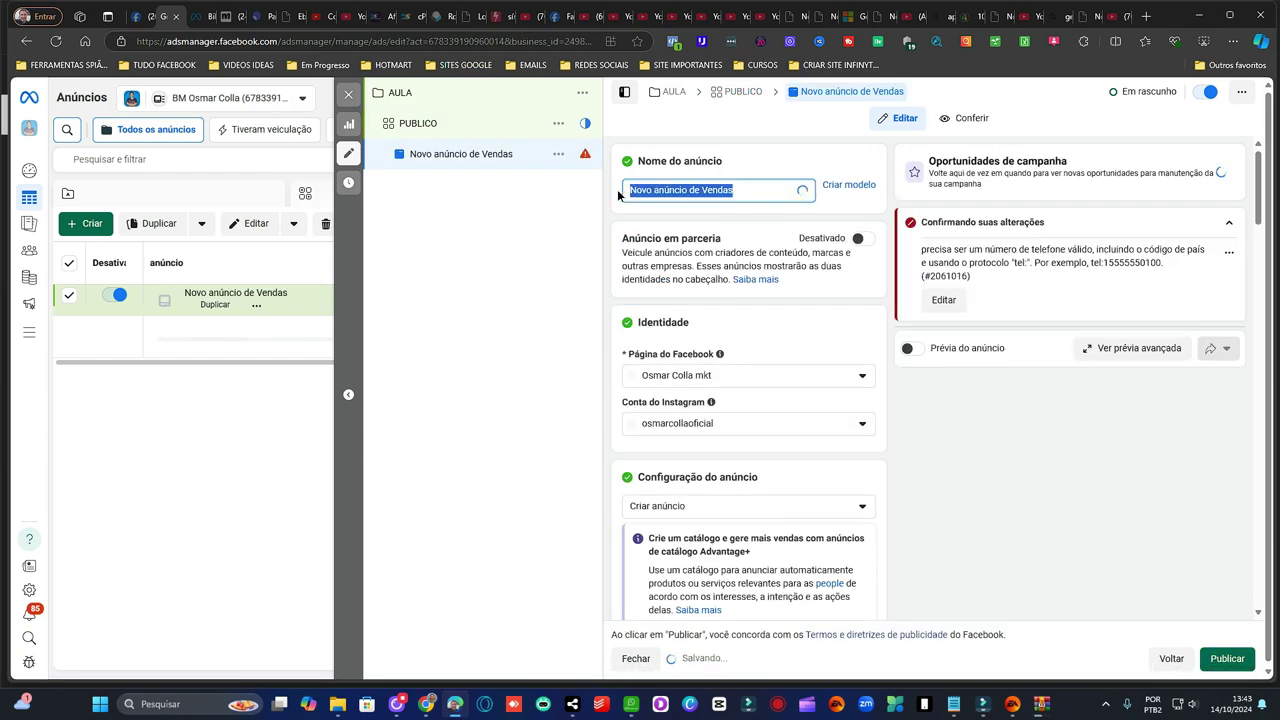
pyautogui.write('IMAGE')
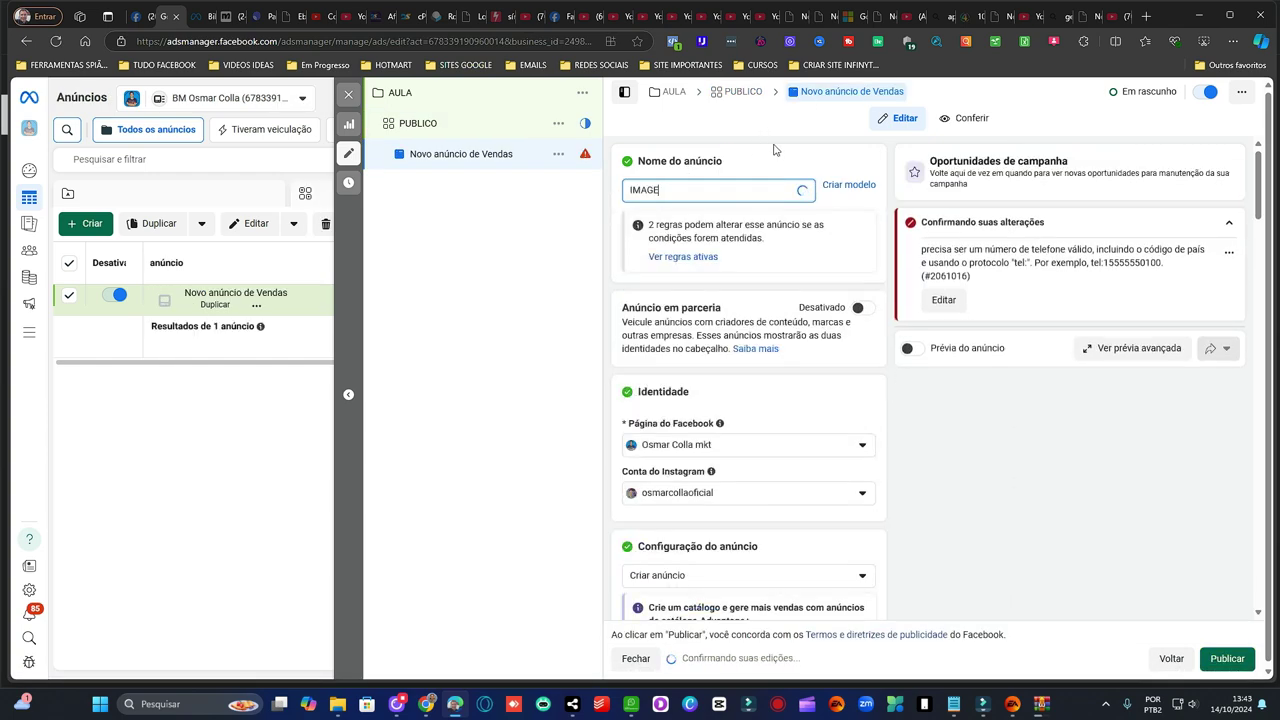
pyautogui.write('M')
pyautogui.press('BackSpace')
pyautogui.write('NS')
pyautogui.click(794, 150)
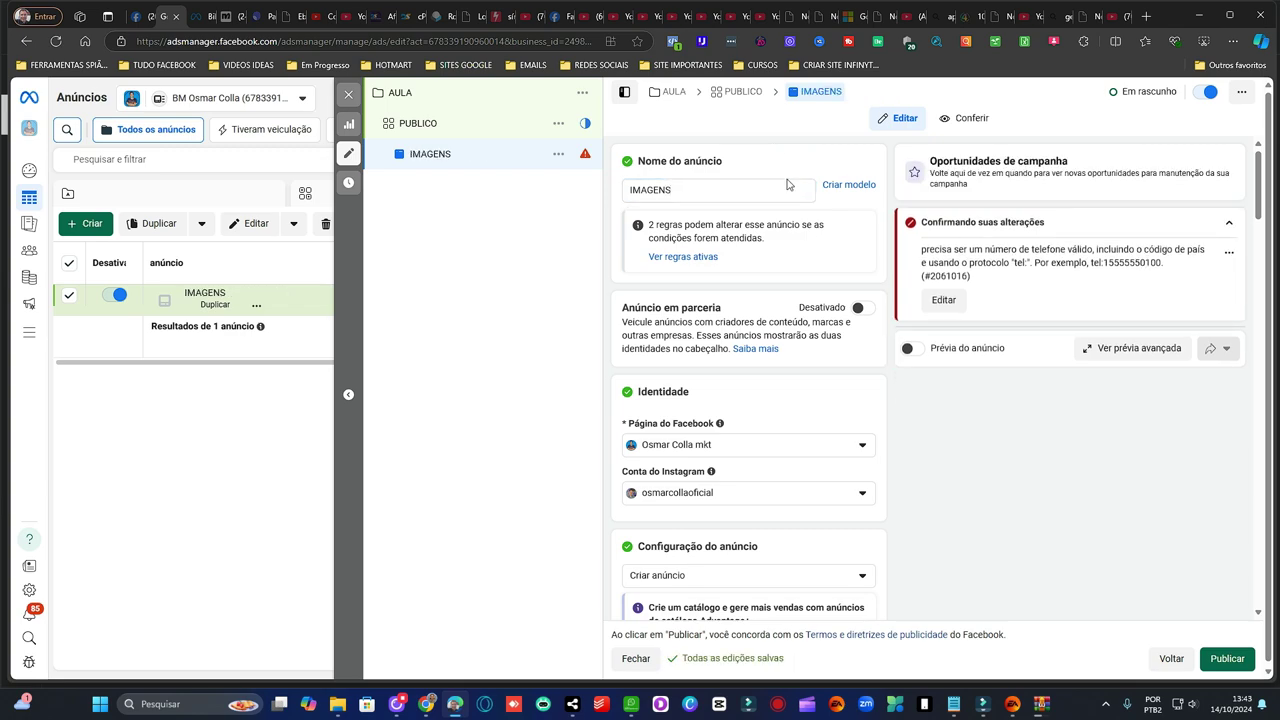
# Set the browser add-on in the IMAGENS ad's destination settings to Nenhum
pyautogui.scroll(-1, 775, 303)
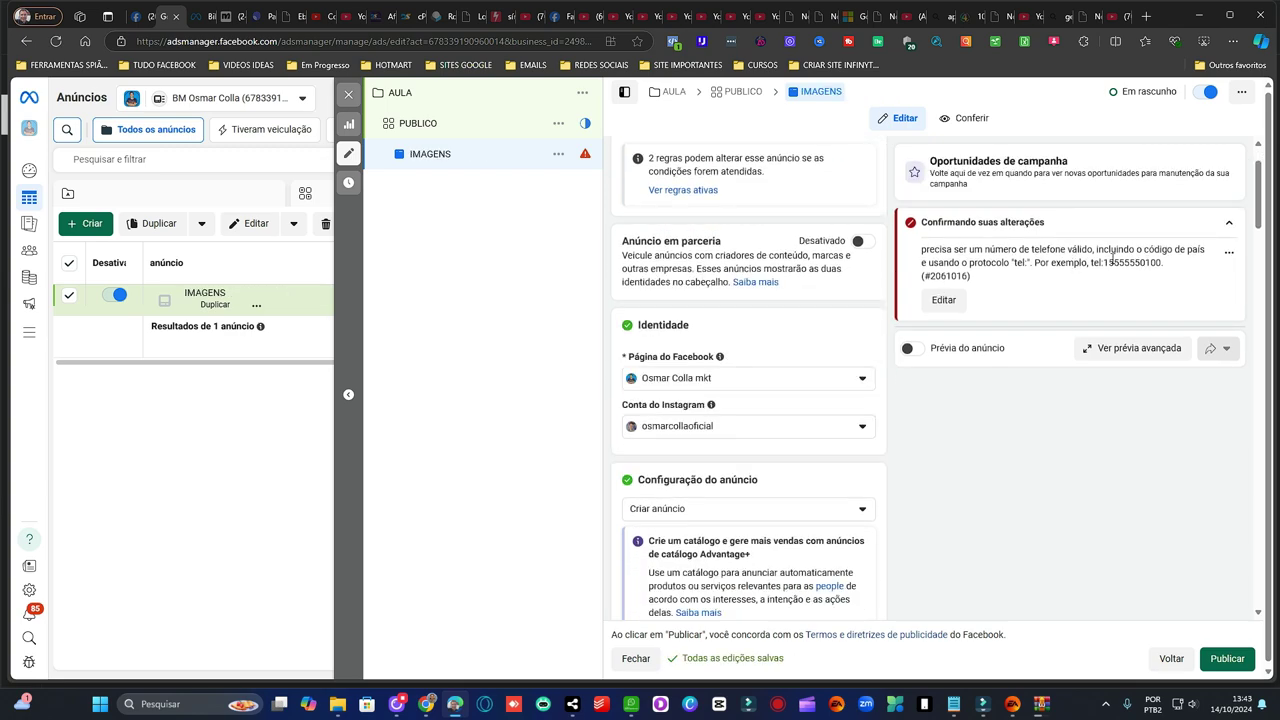
pyautogui.scroll(-10, 822, 307)
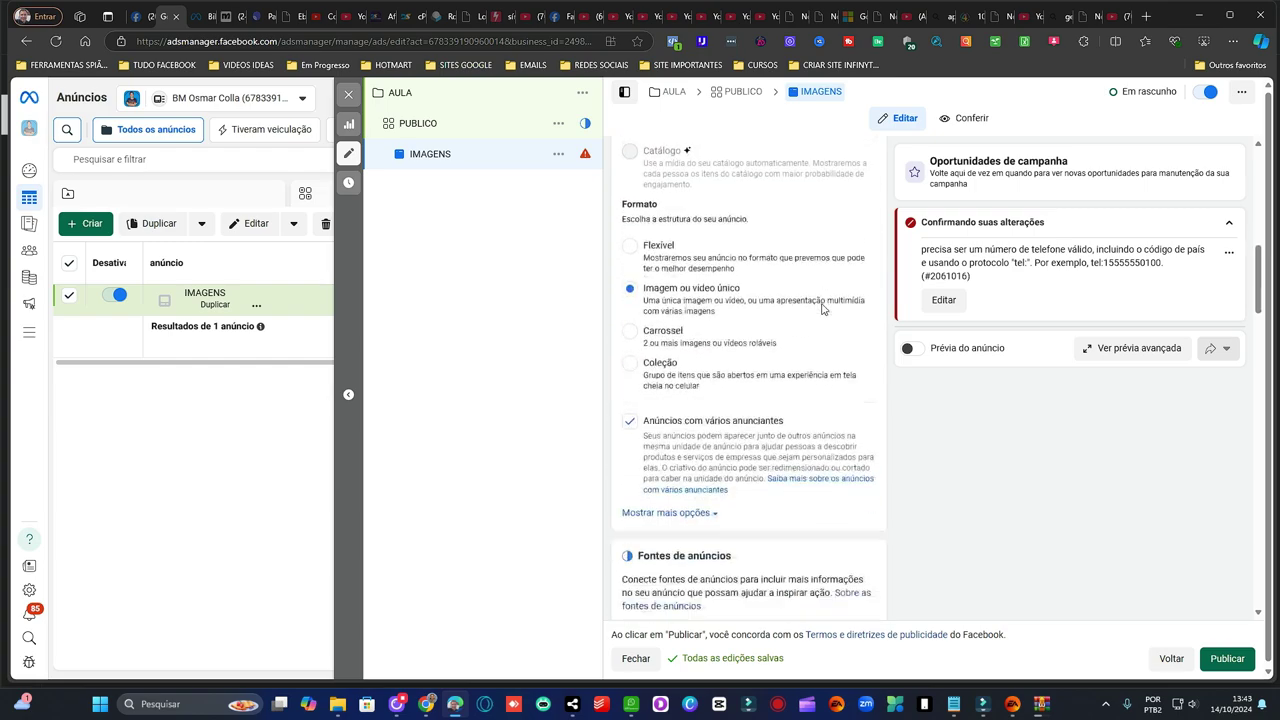
pyautogui.scroll(-10, 822, 307)
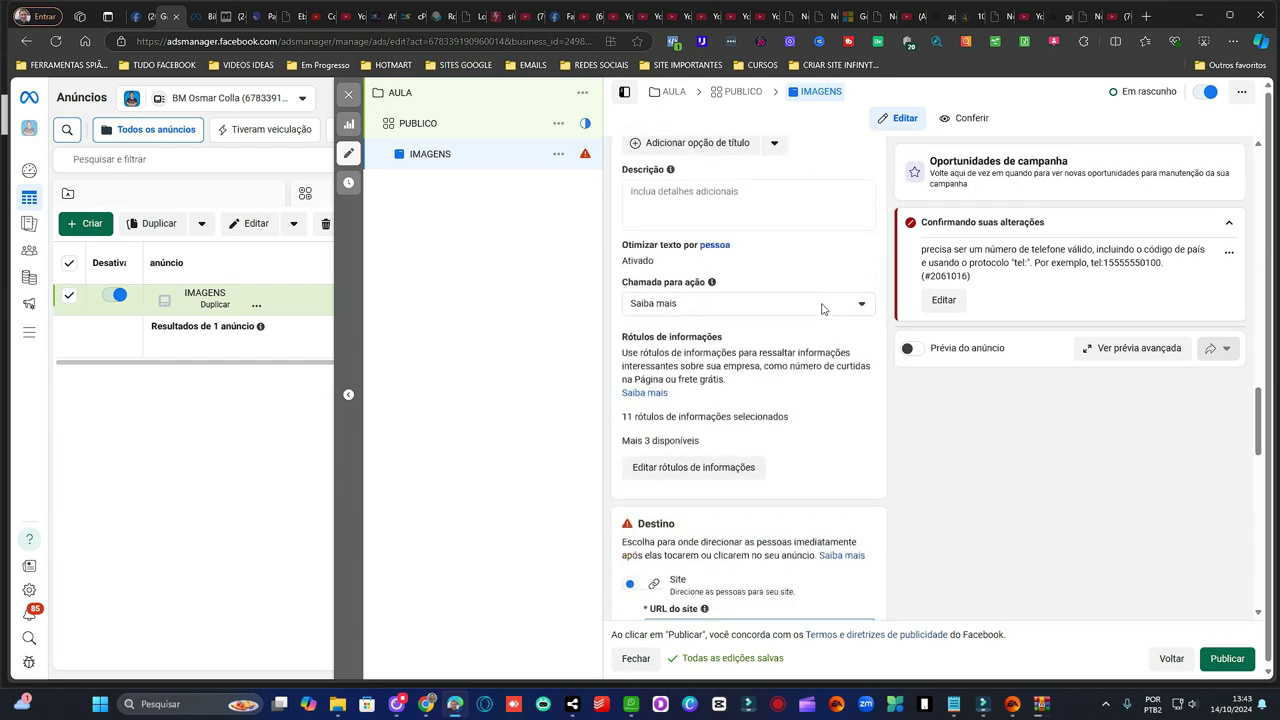
pyautogui.scroll(-5, 790, 385)
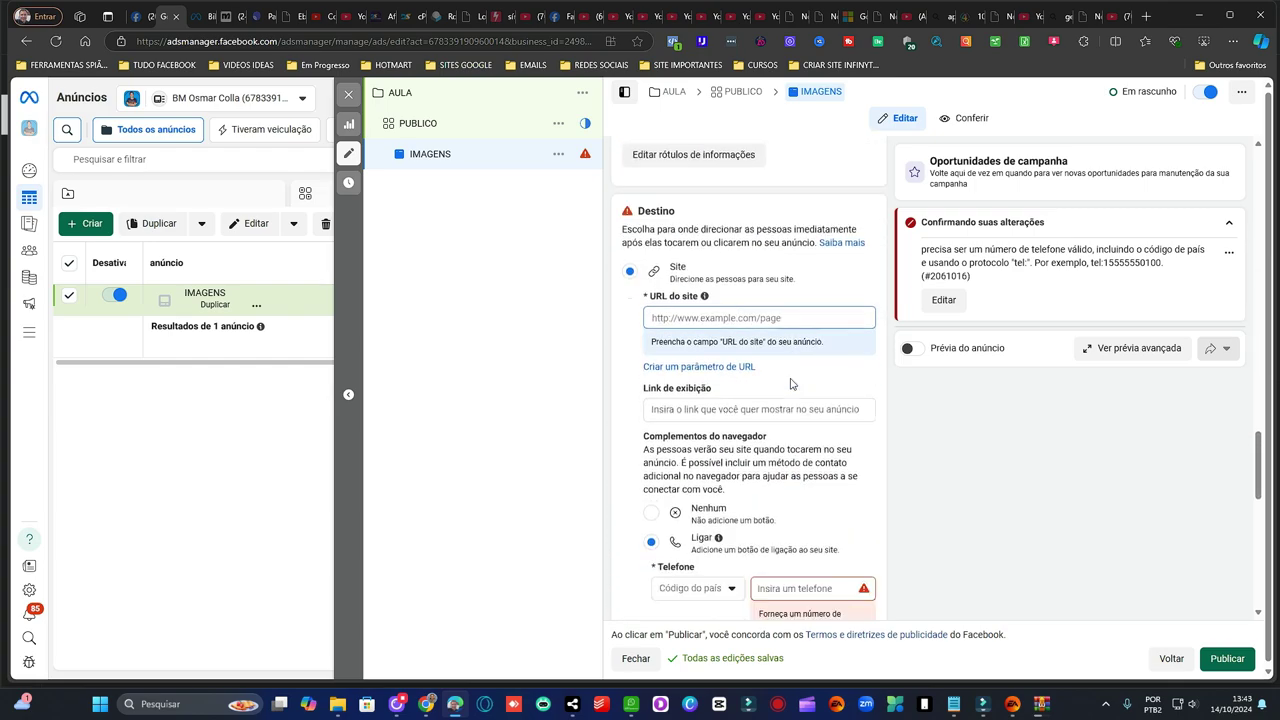
pyautogui.click(710, 247)
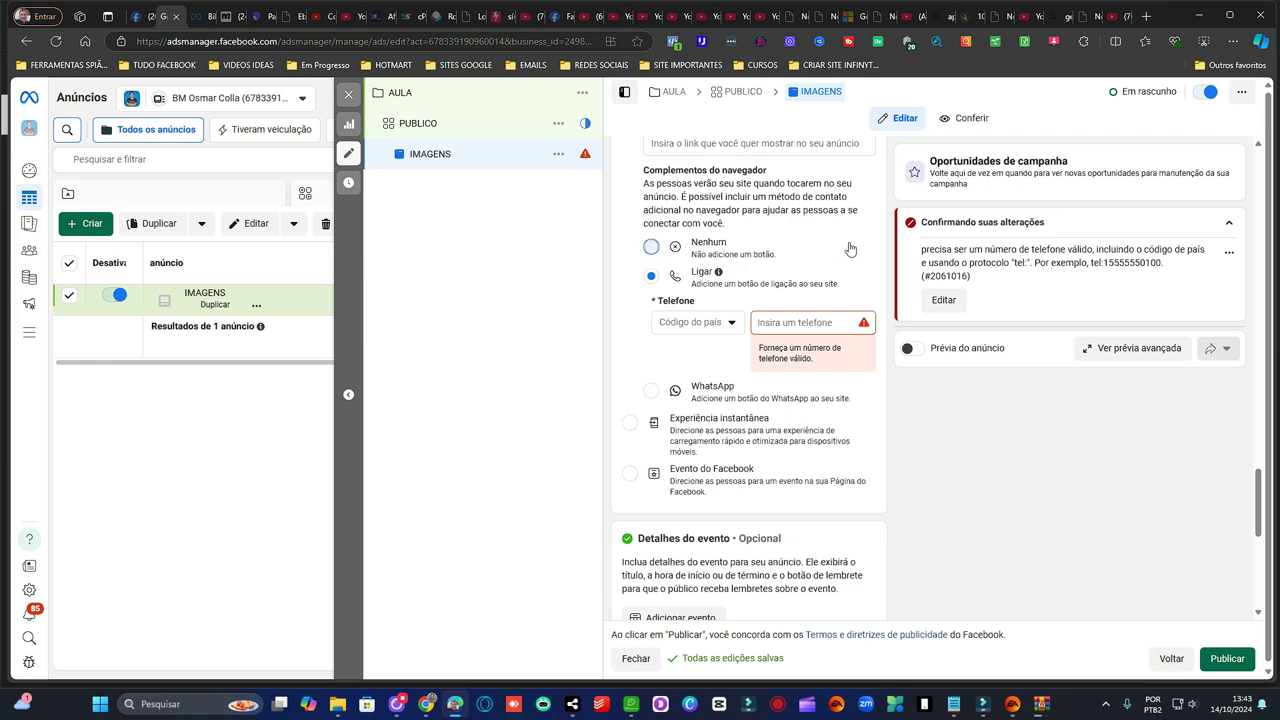
pyautogui.scroll(3, 836, 262)
pyautogui.scroll(15, 836, 262)
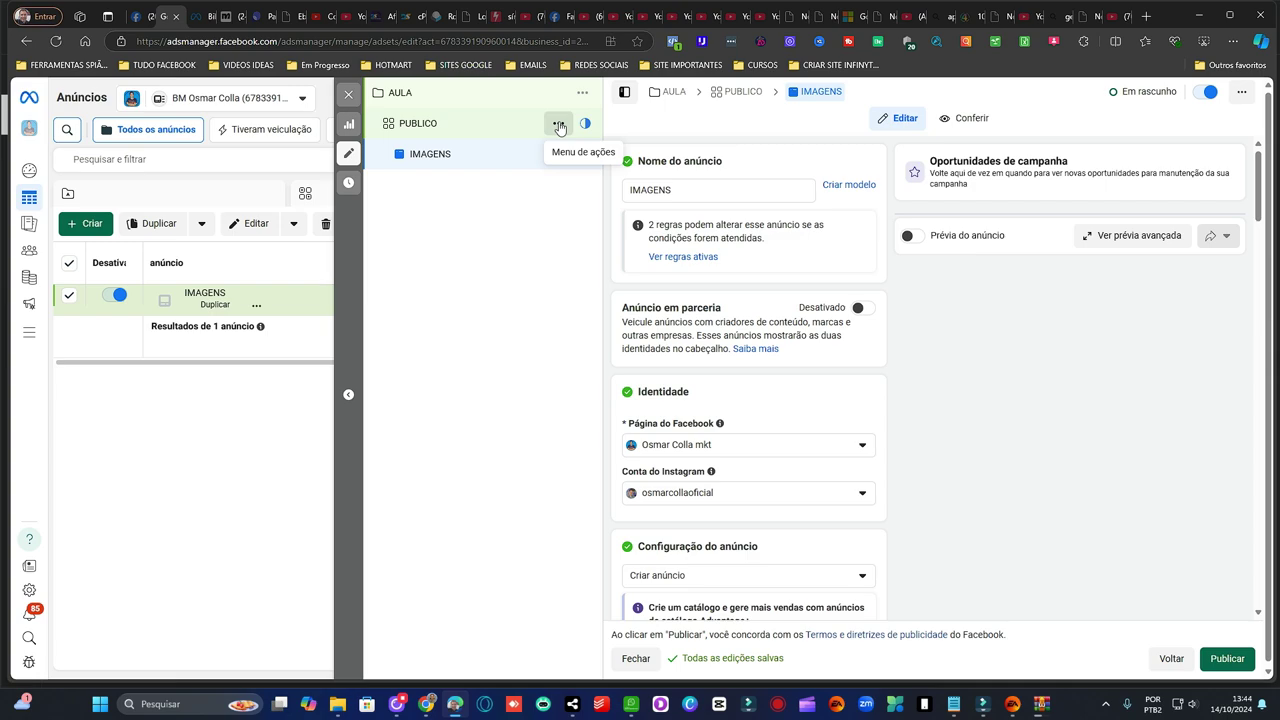
# Add a number to the PUBLICO ad set's name so it reads PUBLICO 01
pyautogui.click(559, 126)
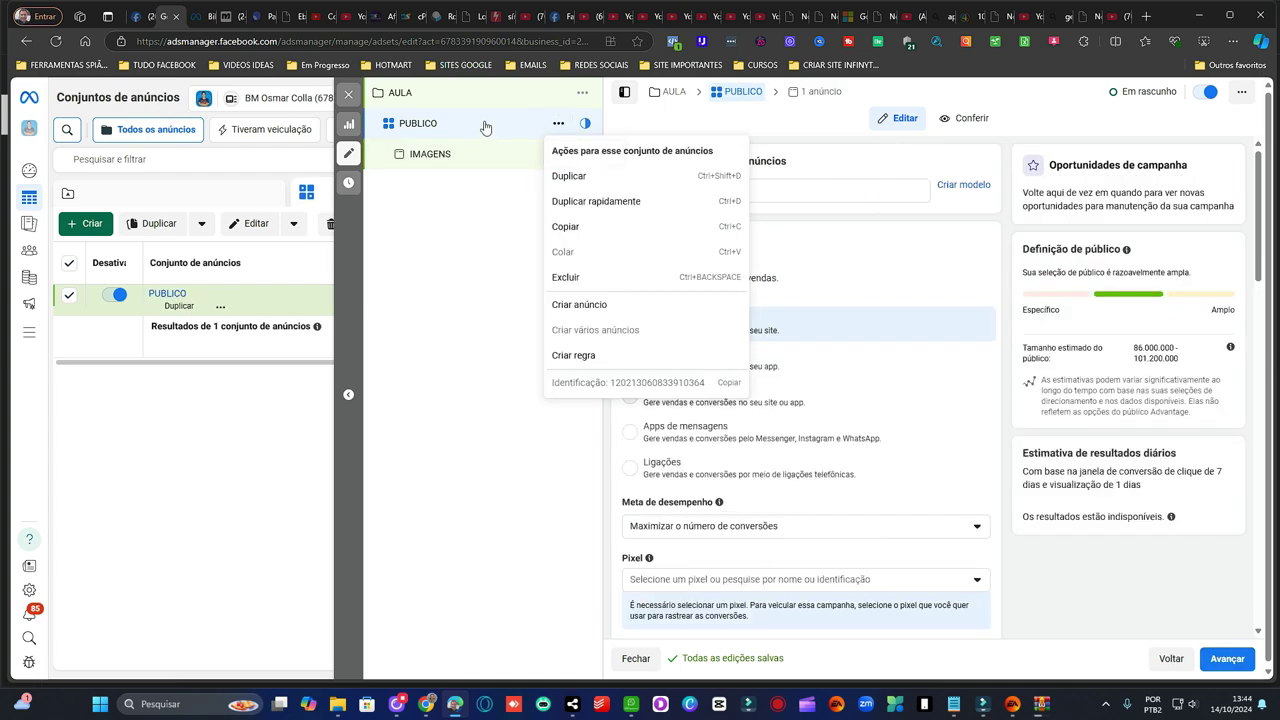
pyautogui.click(471, 127)
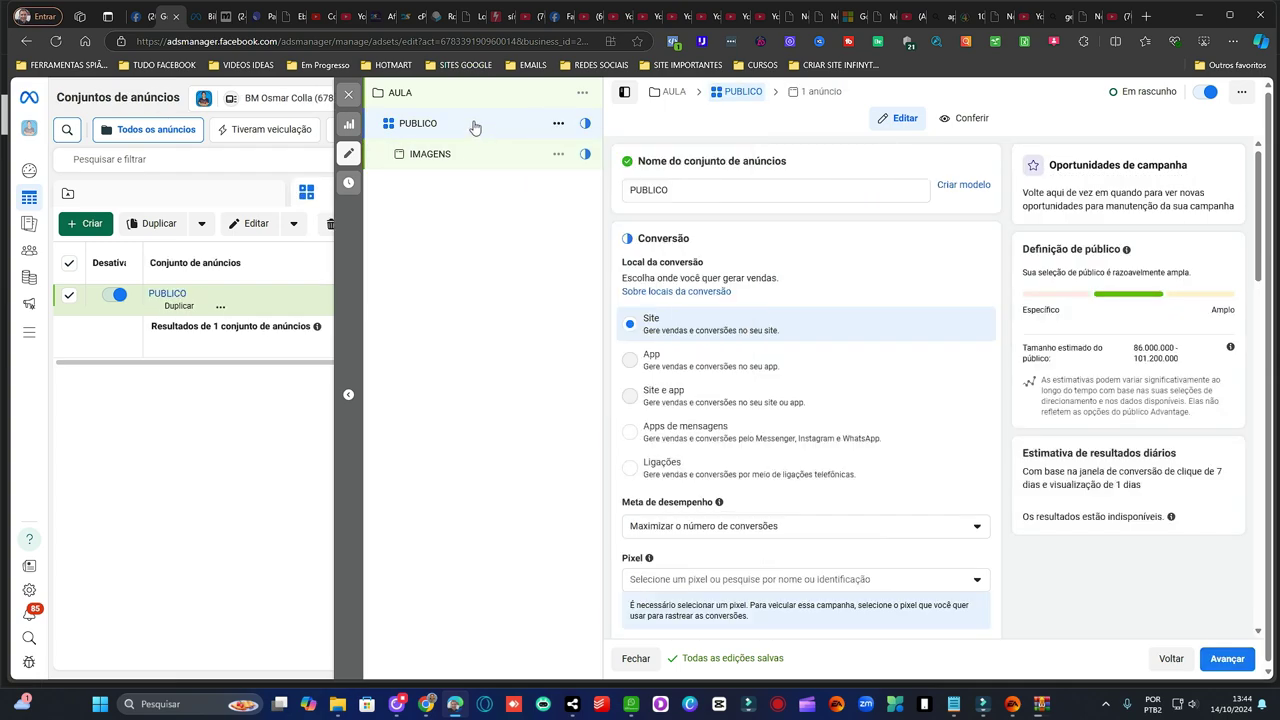
pyautogui.click(675, 189)
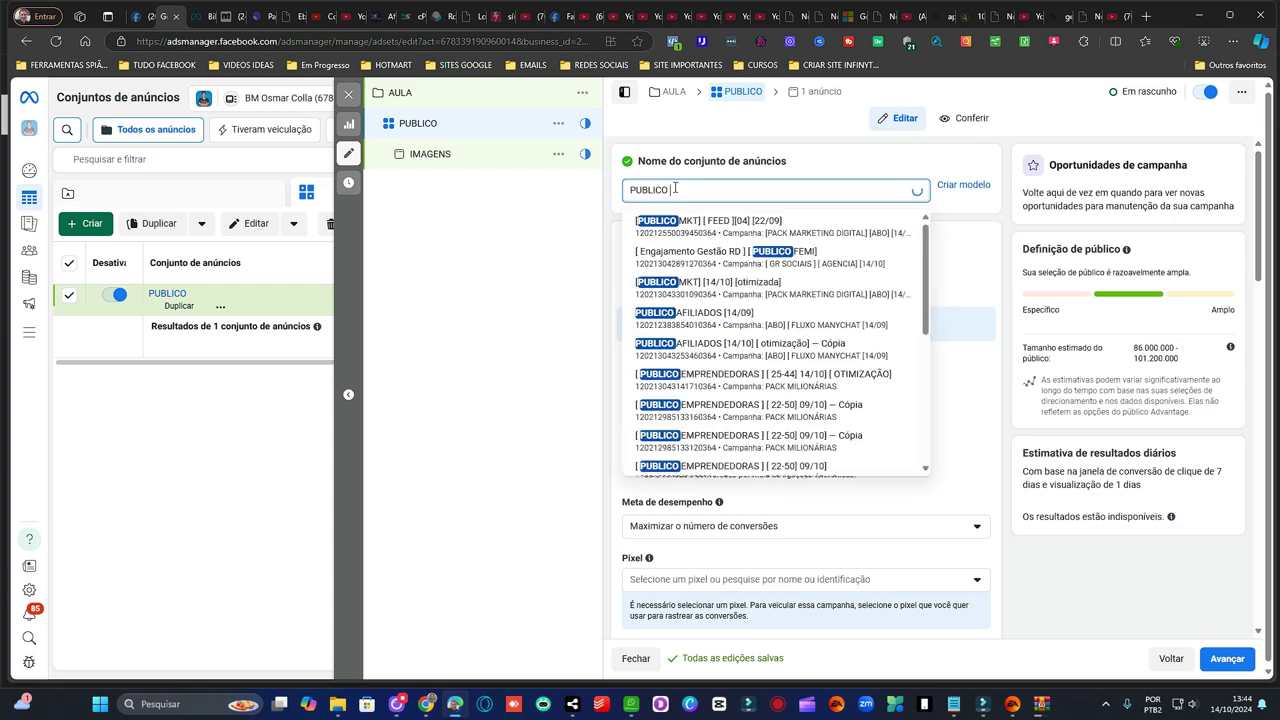
pyautogui.write('01')
pyautogui.click(836, 156)
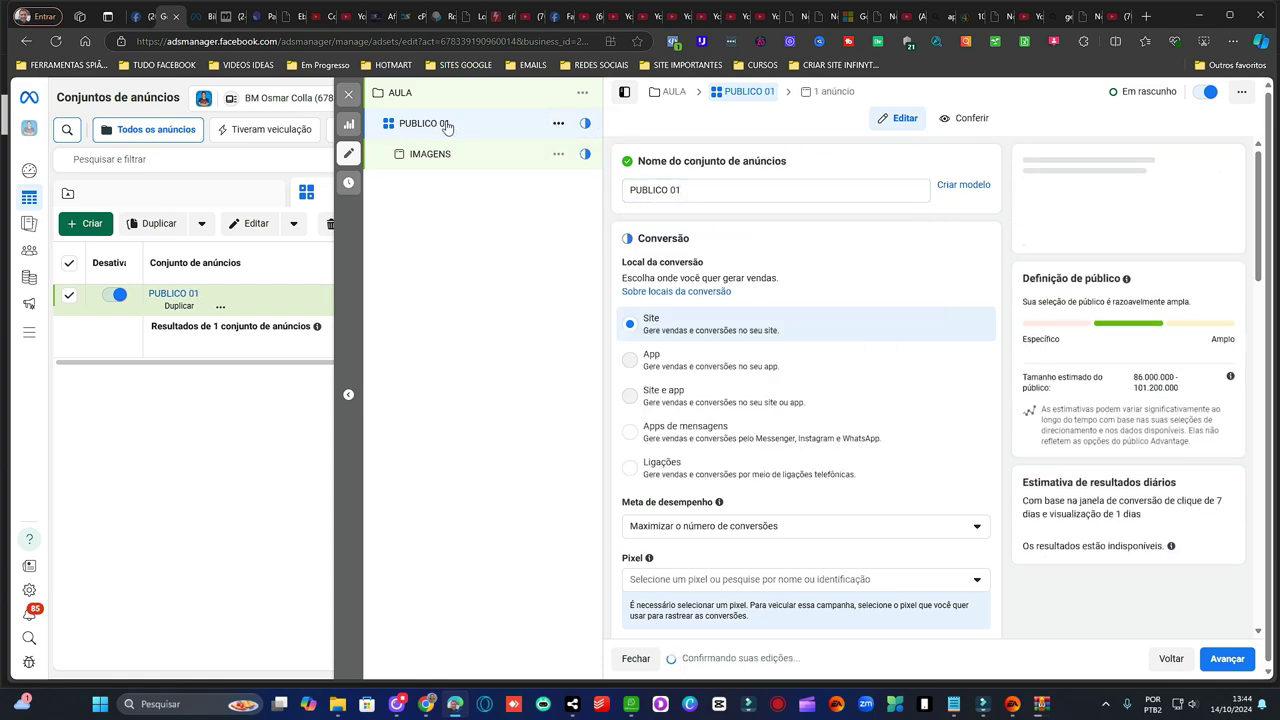
# Duplicate the PUBLICO 01 ad set within the original campaign, making 2 copies
pyautogui.click(558, 123)
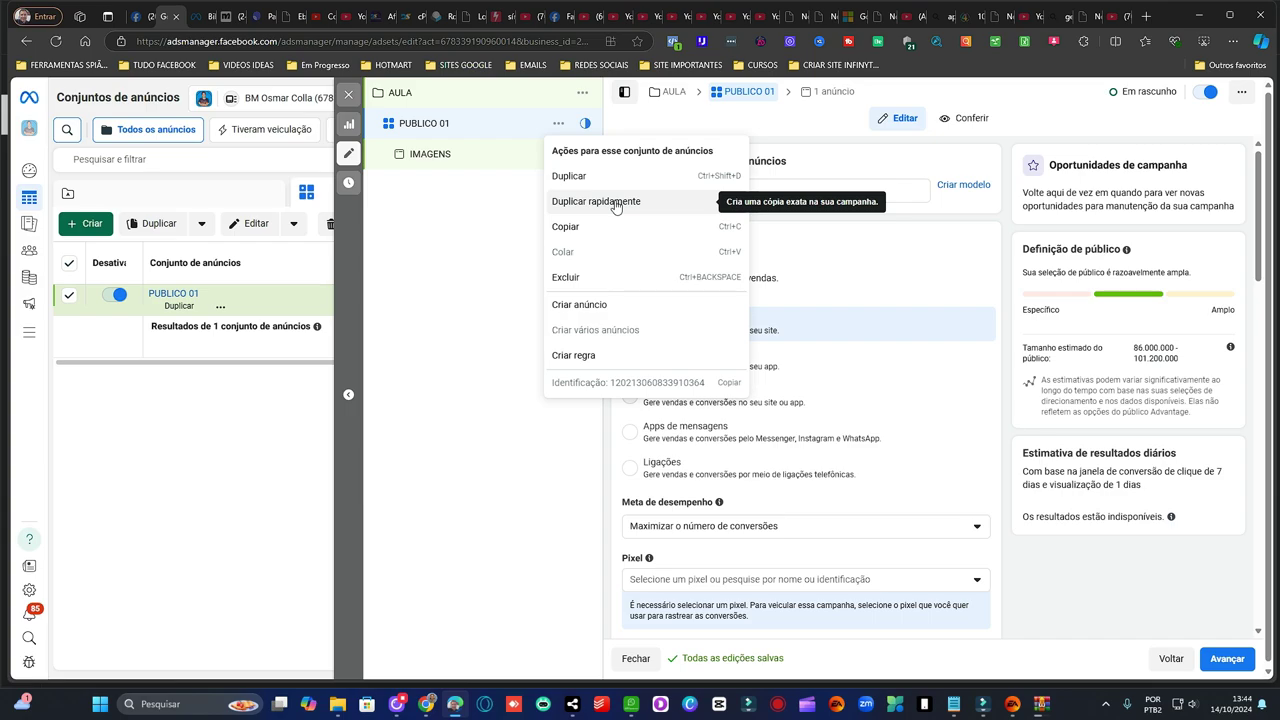
pyautogui.click(620, 181)
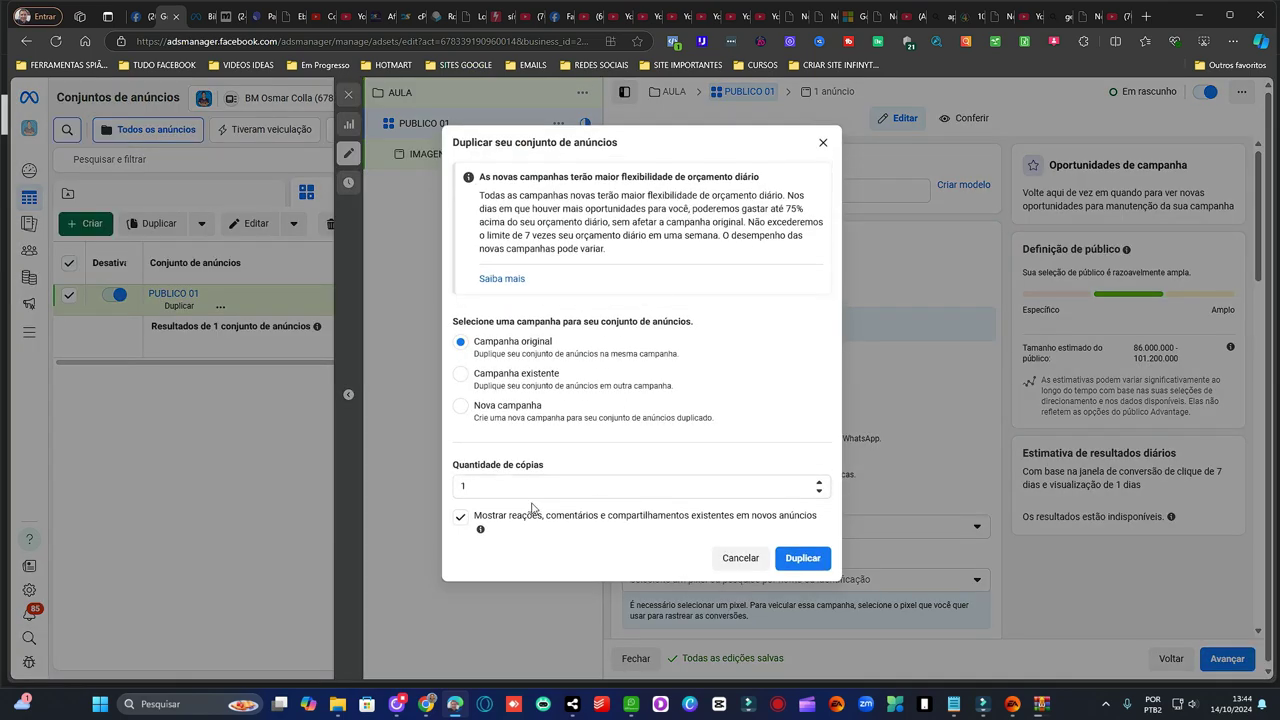
pyautogui.click(819, 481)
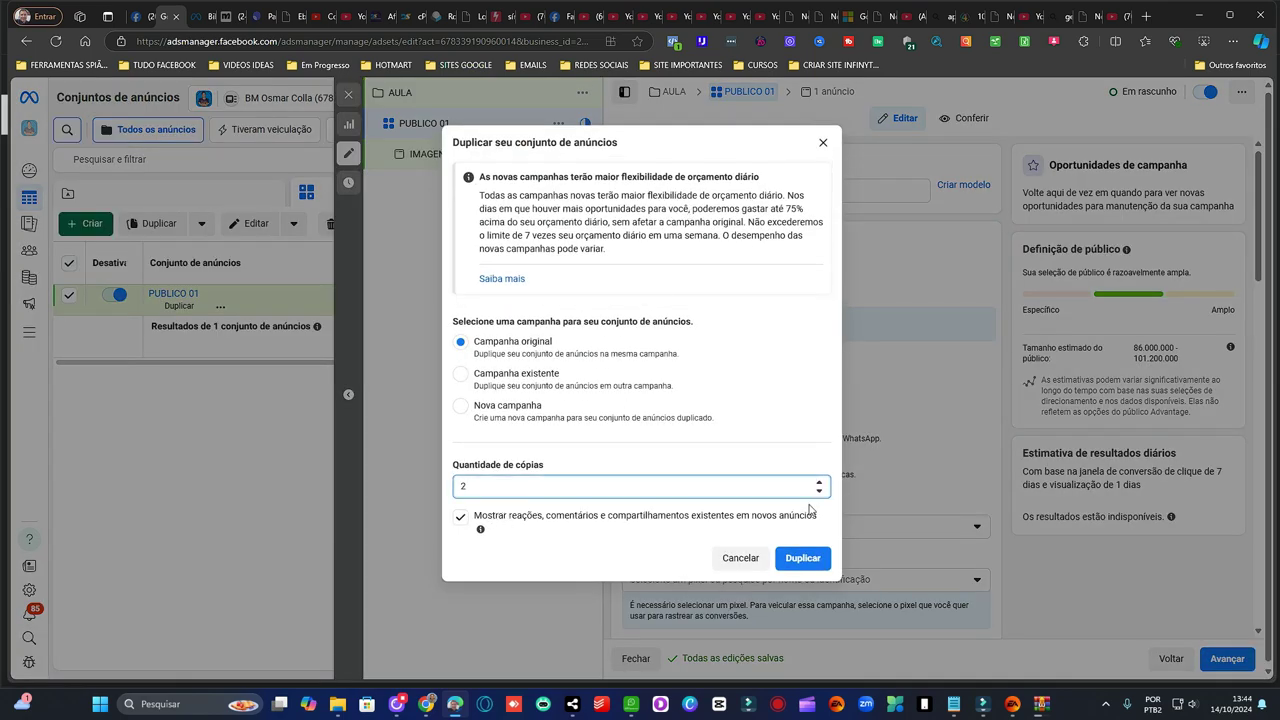
pyautogui.click(813, 560)
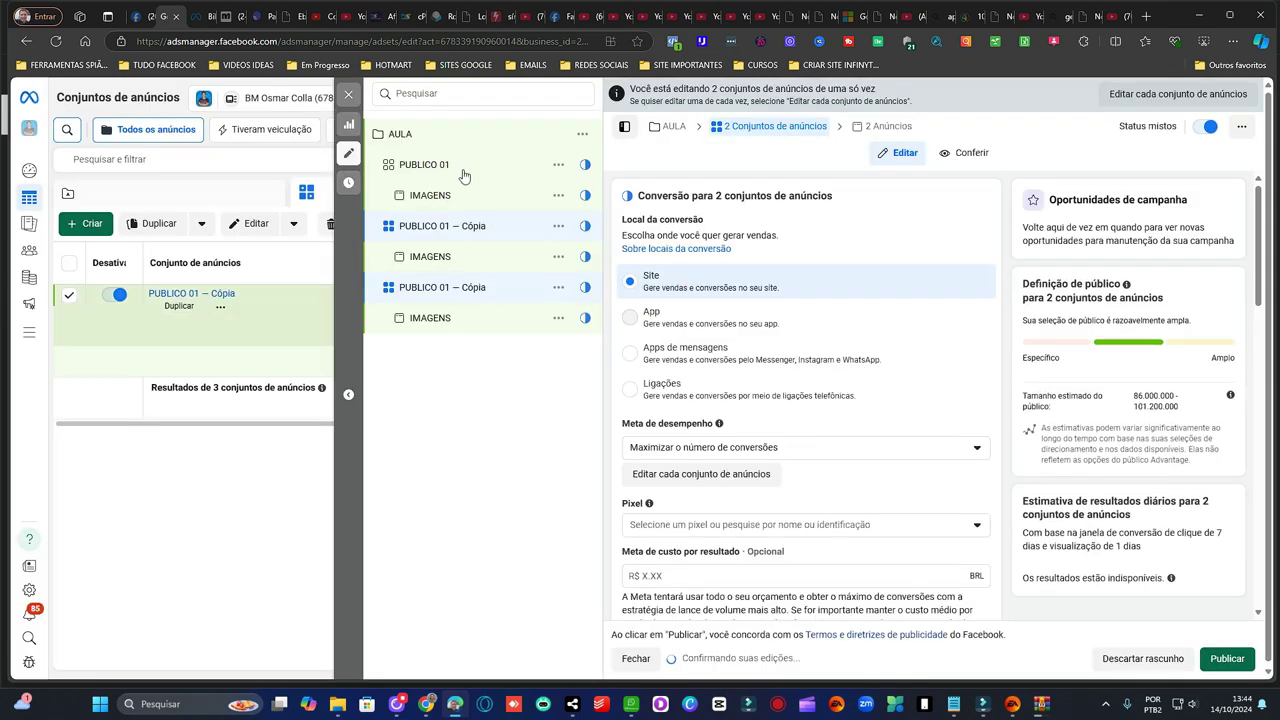
# Rename the two PUBLICO 01 ad set copies as PUBLICO 02 and PUBLICO 03
pyautogui.click(484, 226)
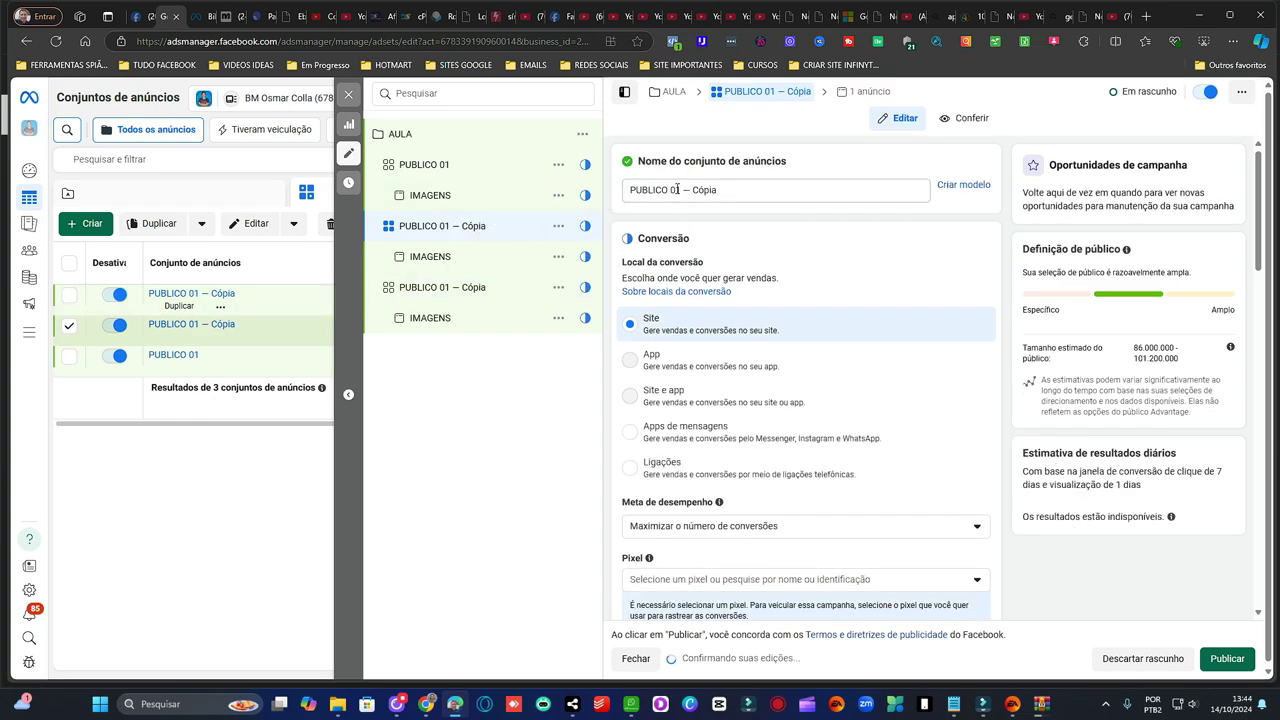
pyautogui.moveTo(676, 189); pyautogui.dragTo(745, 191)
pyautogui.write('2')
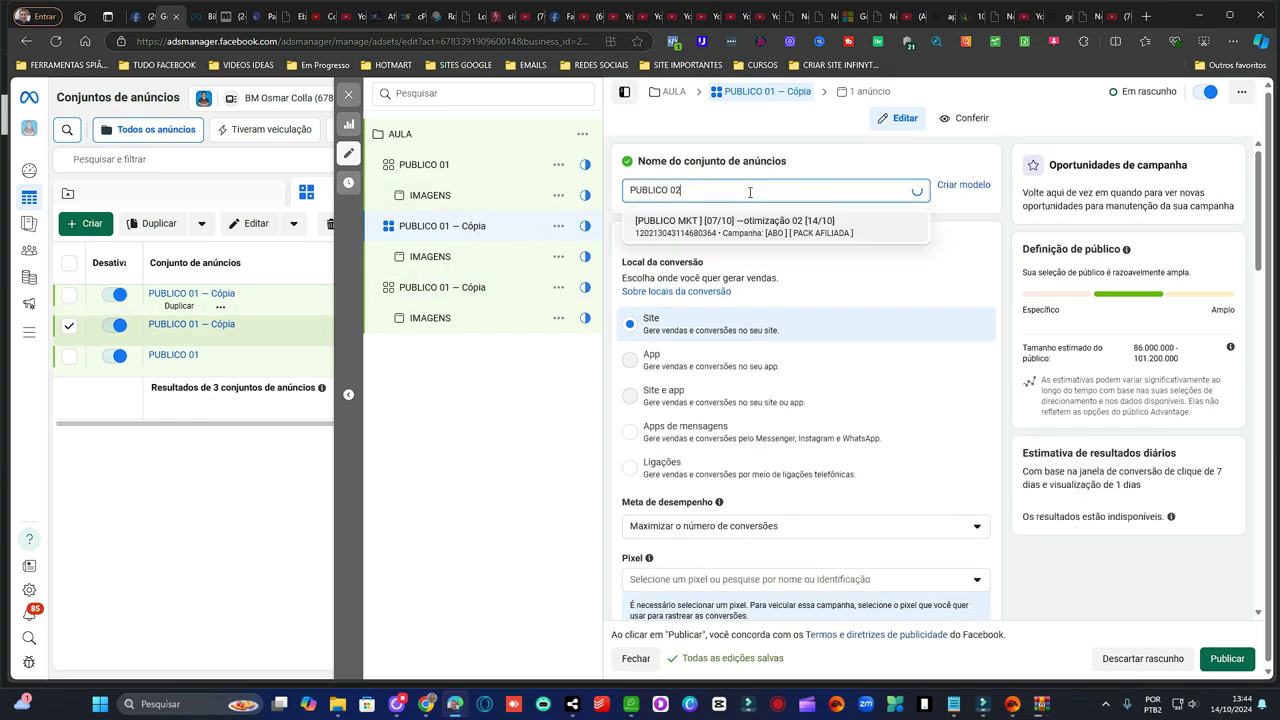
pyautogui.click(810, 167)
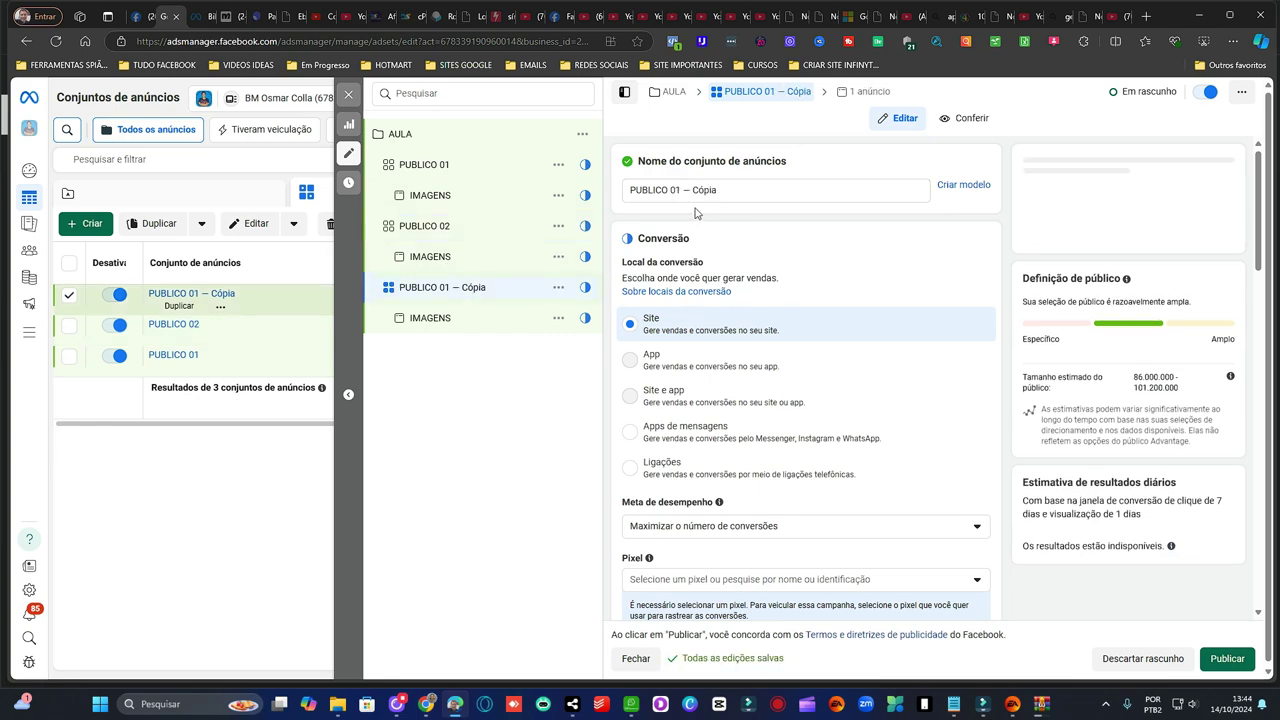
pyautogui.moveTo(676, 189); pyautogui.dragTo(745, 190)
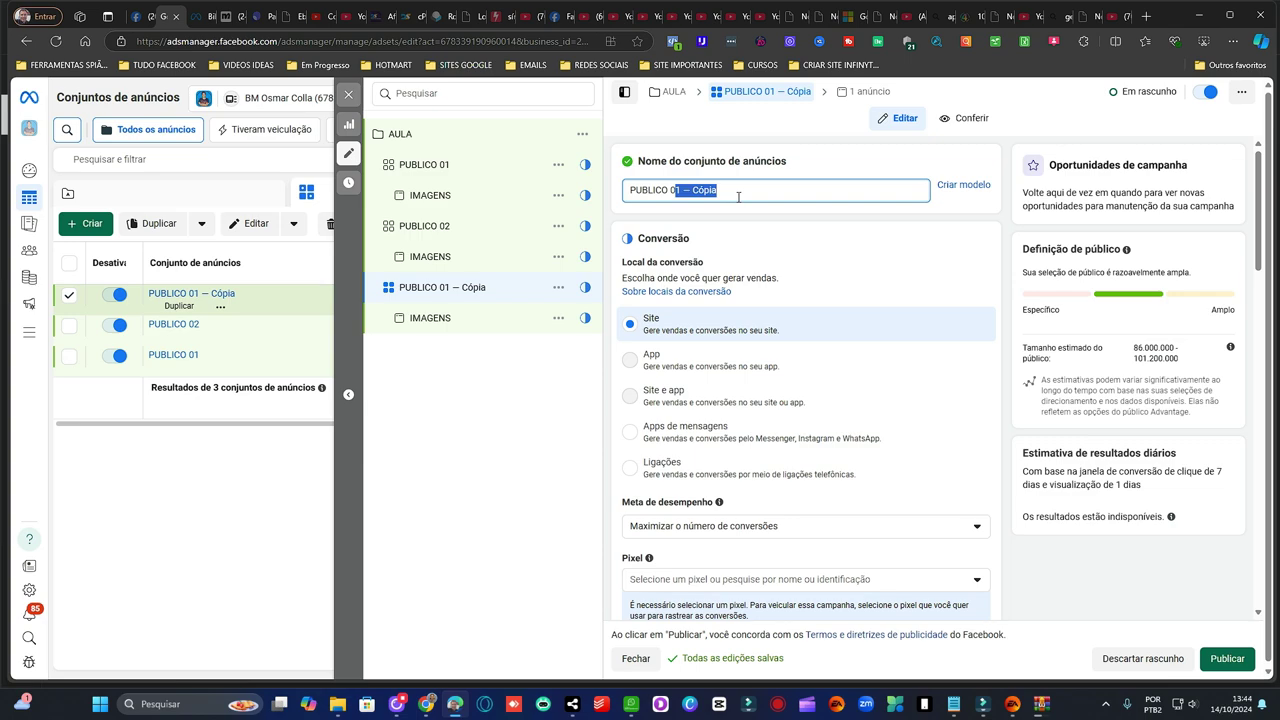
pyautogui.write('3')
pyautogui.click(808, 165)
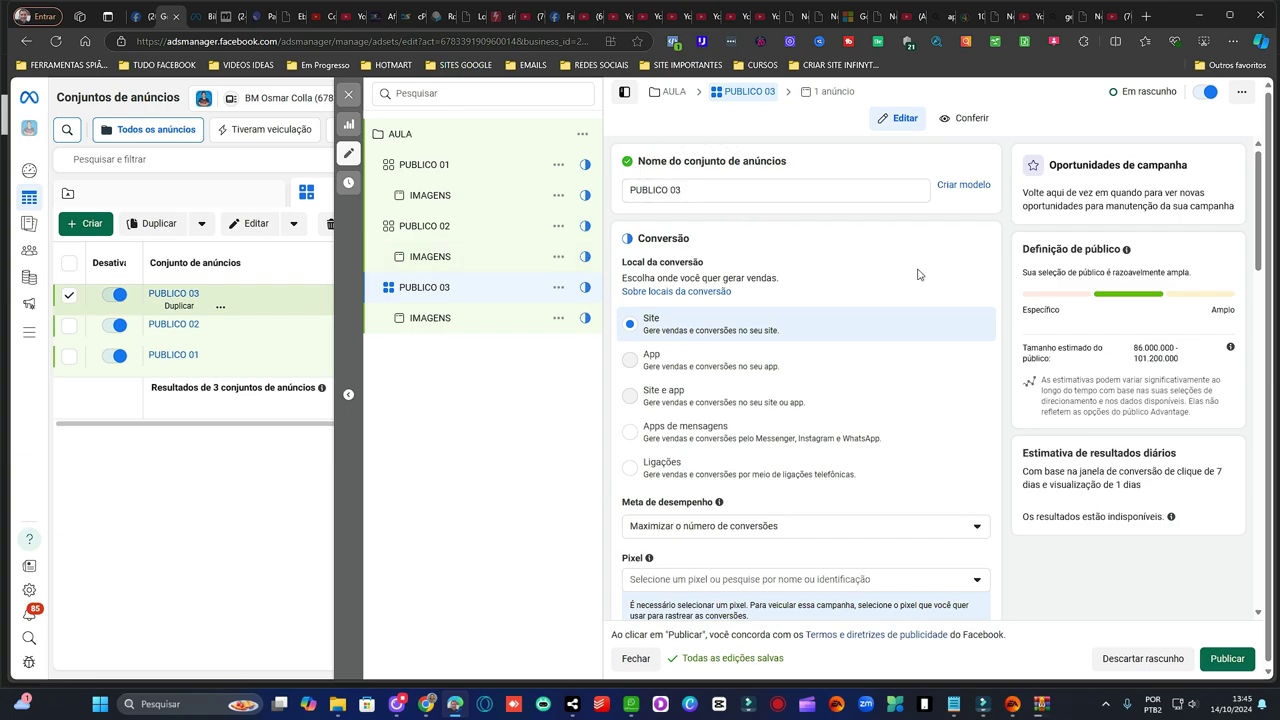
# Review the PUBLICO 03 ad set's settings, including conversion, schedule, audience controls, Público Advantage+ and placements
pyautogui.scroll(-6, 900, 310)
pyautogui.scroll(-8, 900, 310)
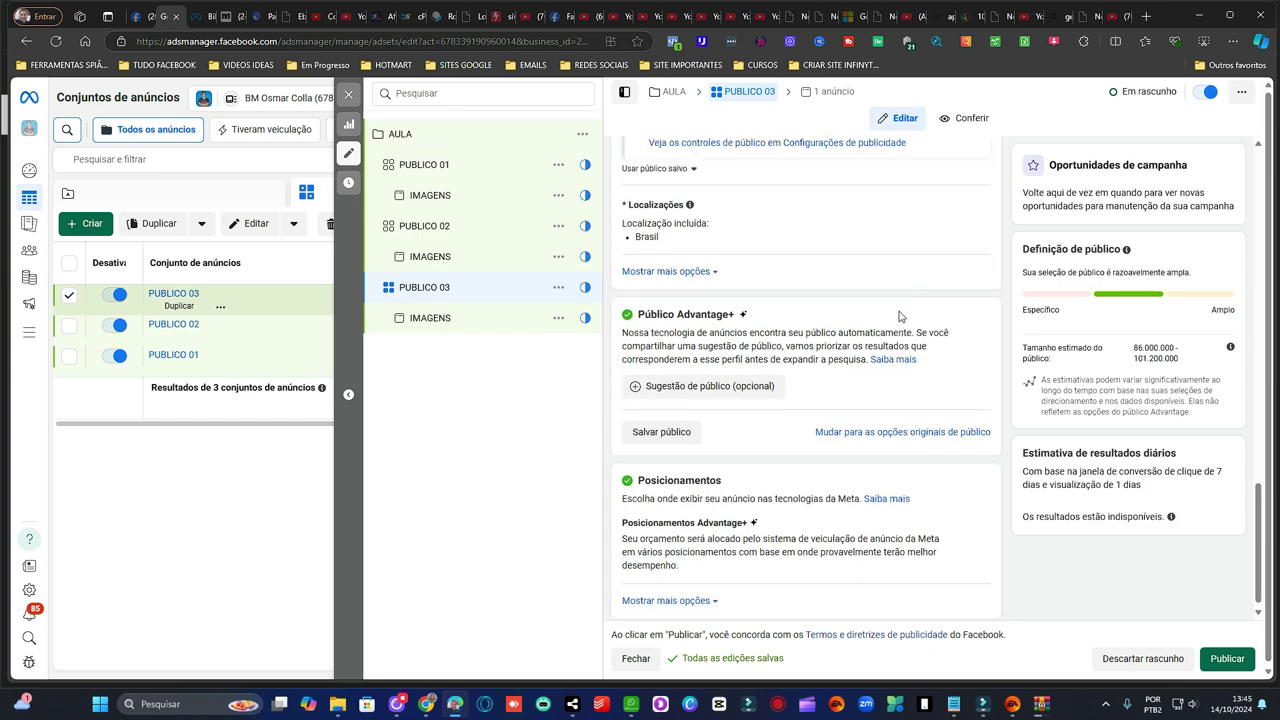
pyautogui.scroll(3, 896, 317)
pyautogui.scroll(3, 893, 317)
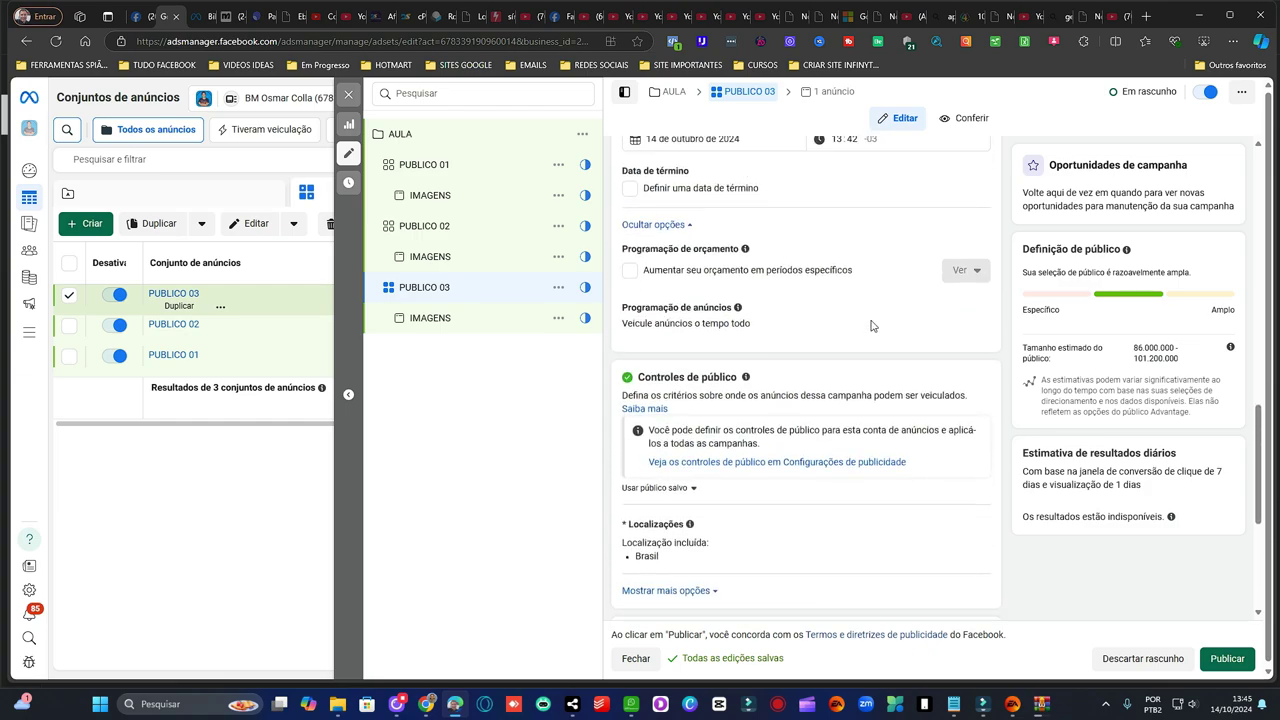
pyautogui.scroll(-4, 867, 380)
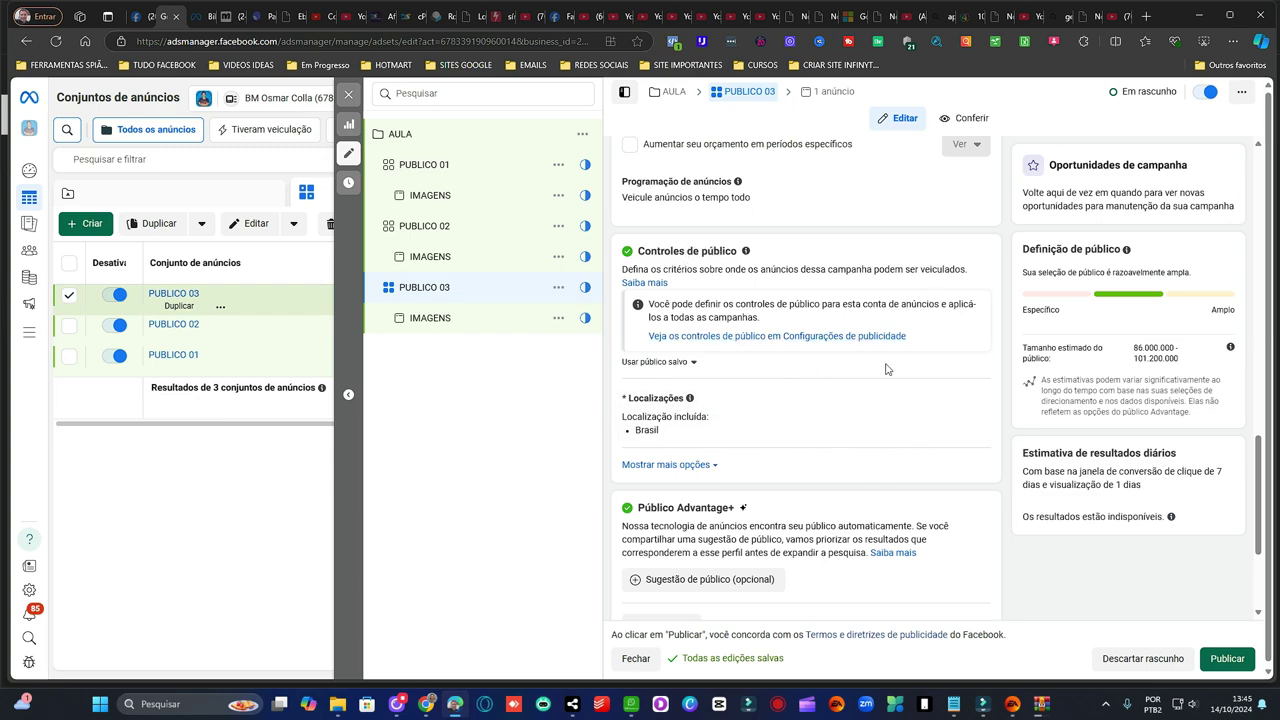
pyautogui.scroll(-2, 883, 494)
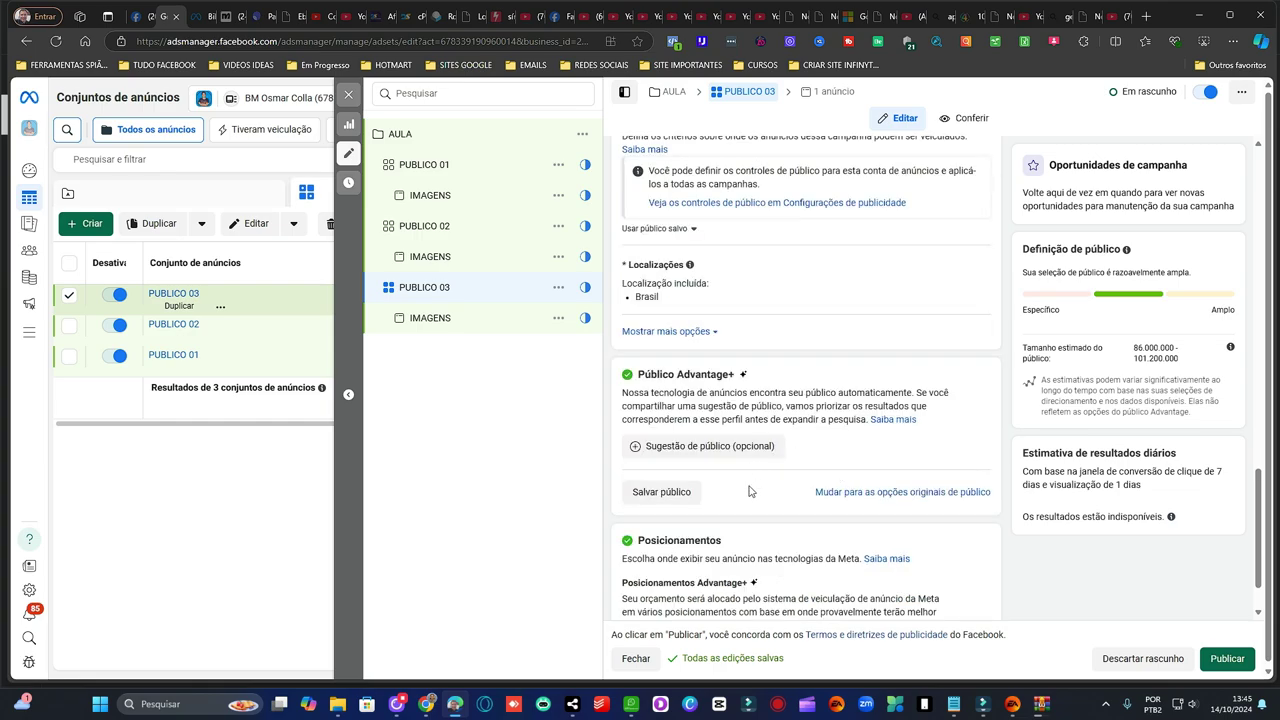
pyautogui.scroll(-1, 890, 494)
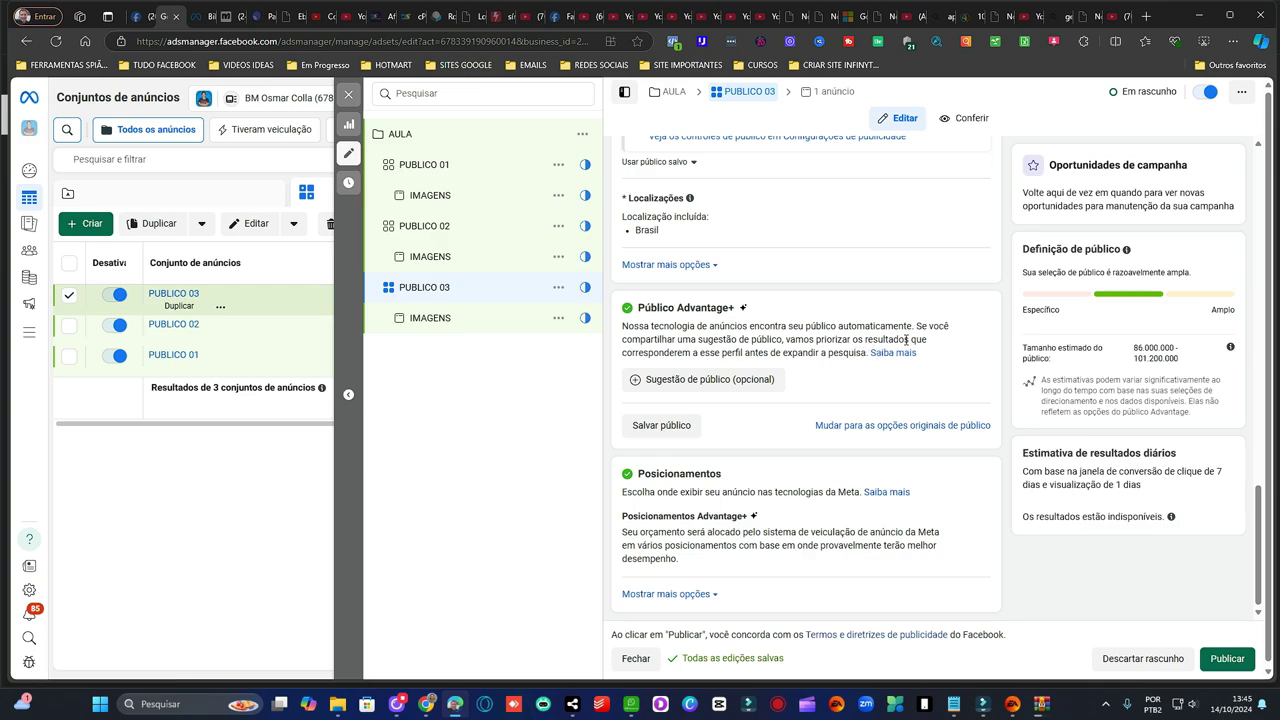
pyautogui.scroll(10, 906, 340)
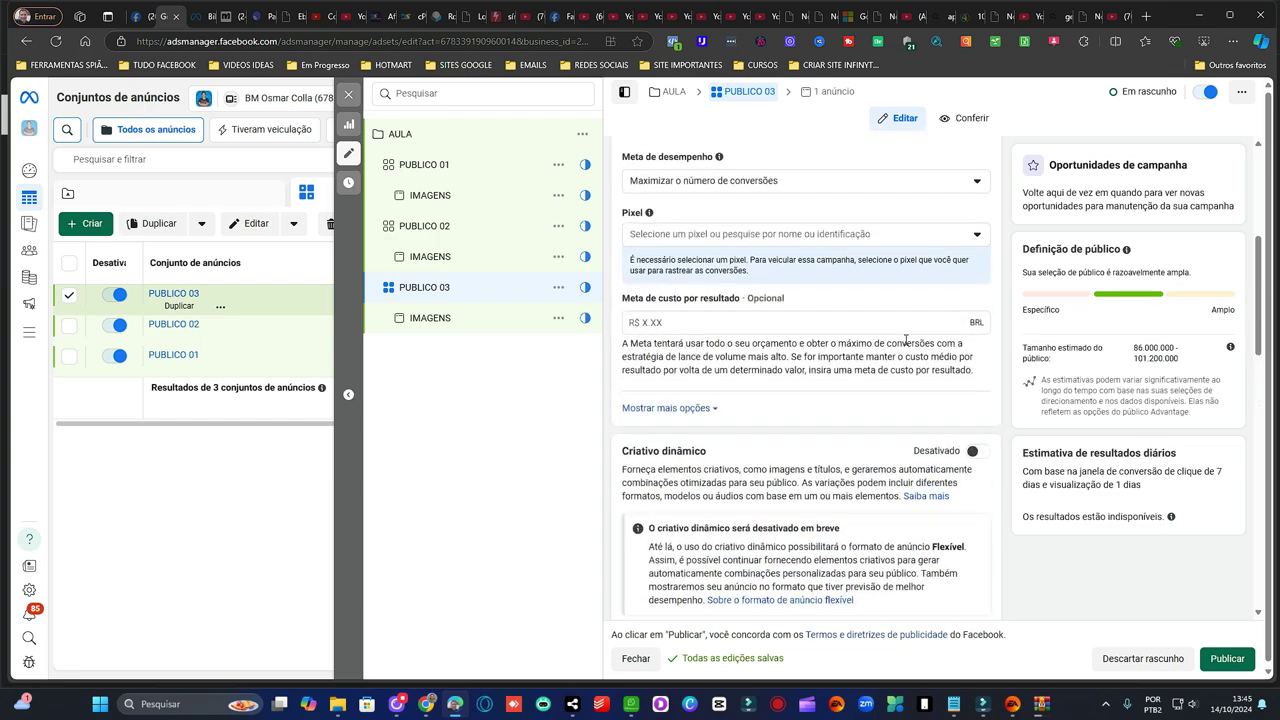
pyautogui.scroll(4, 906, 340)
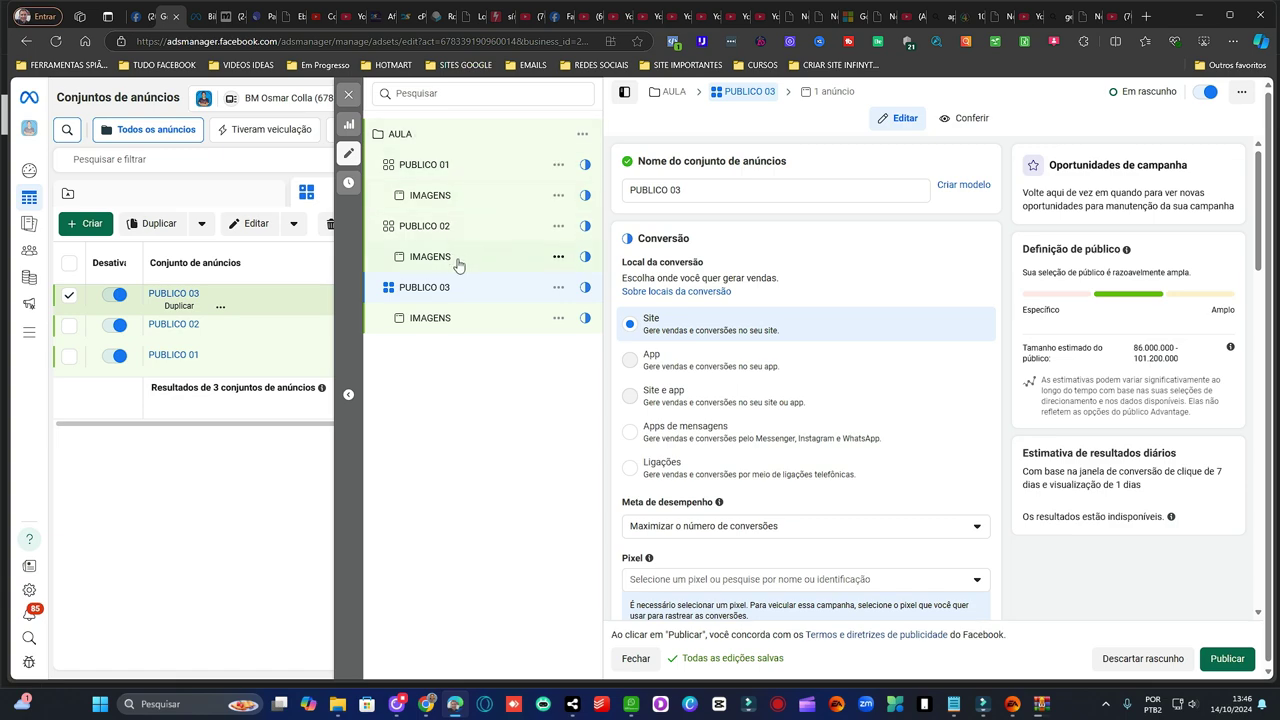
# Duplicate the IMAGENS ad of the PUBLICO 01 ad set within the original campaign, making 2 copies
pyautogui.click(557, 196)
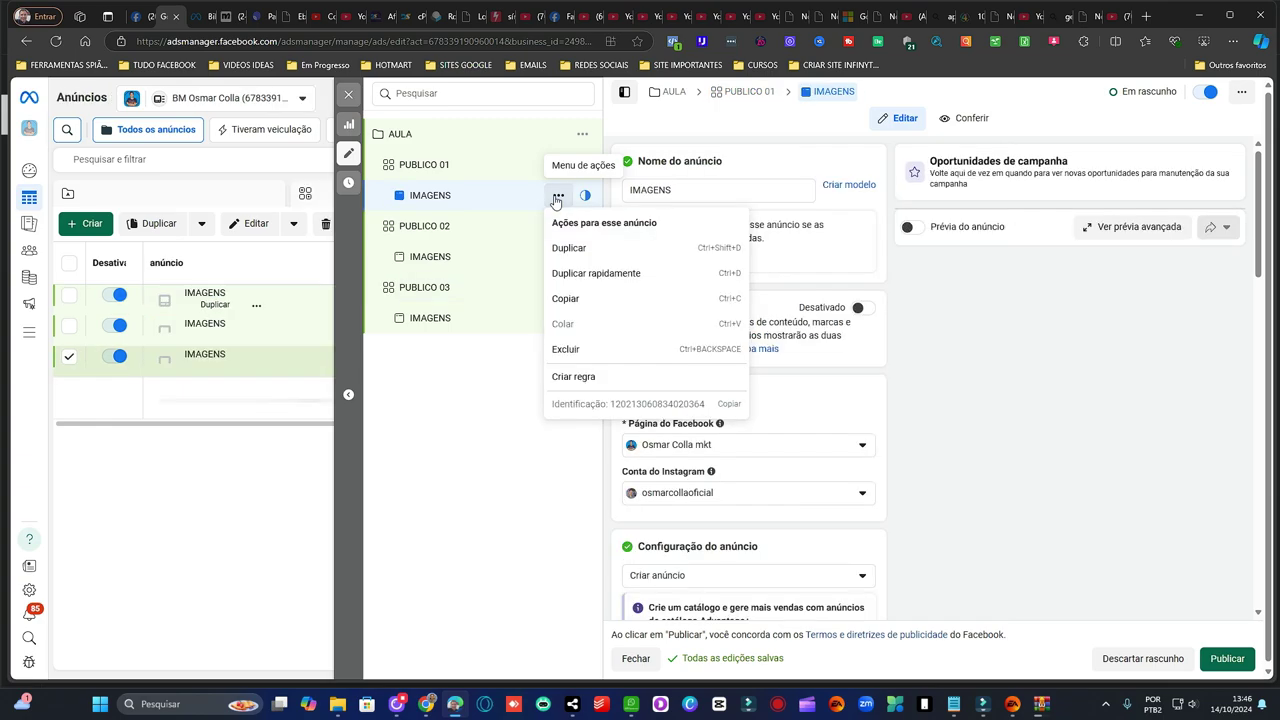
pyautogui.click(613, 249)
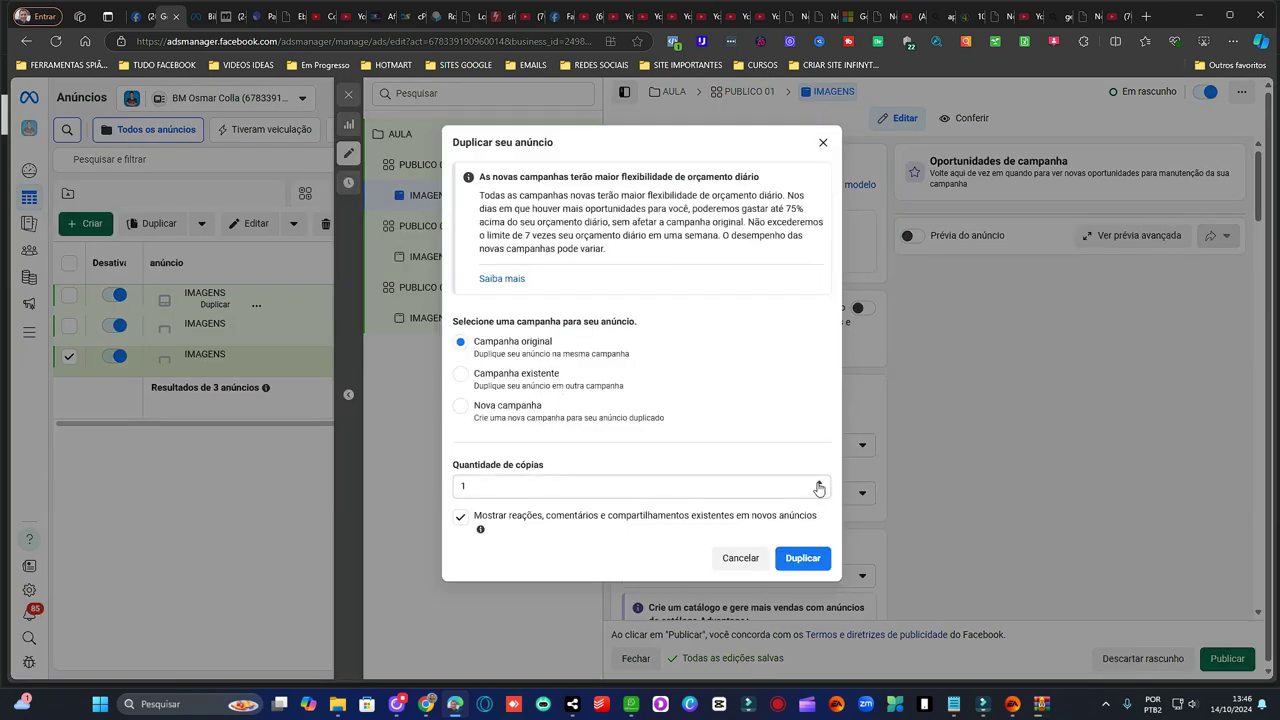
pyautogui.click(806, 558)
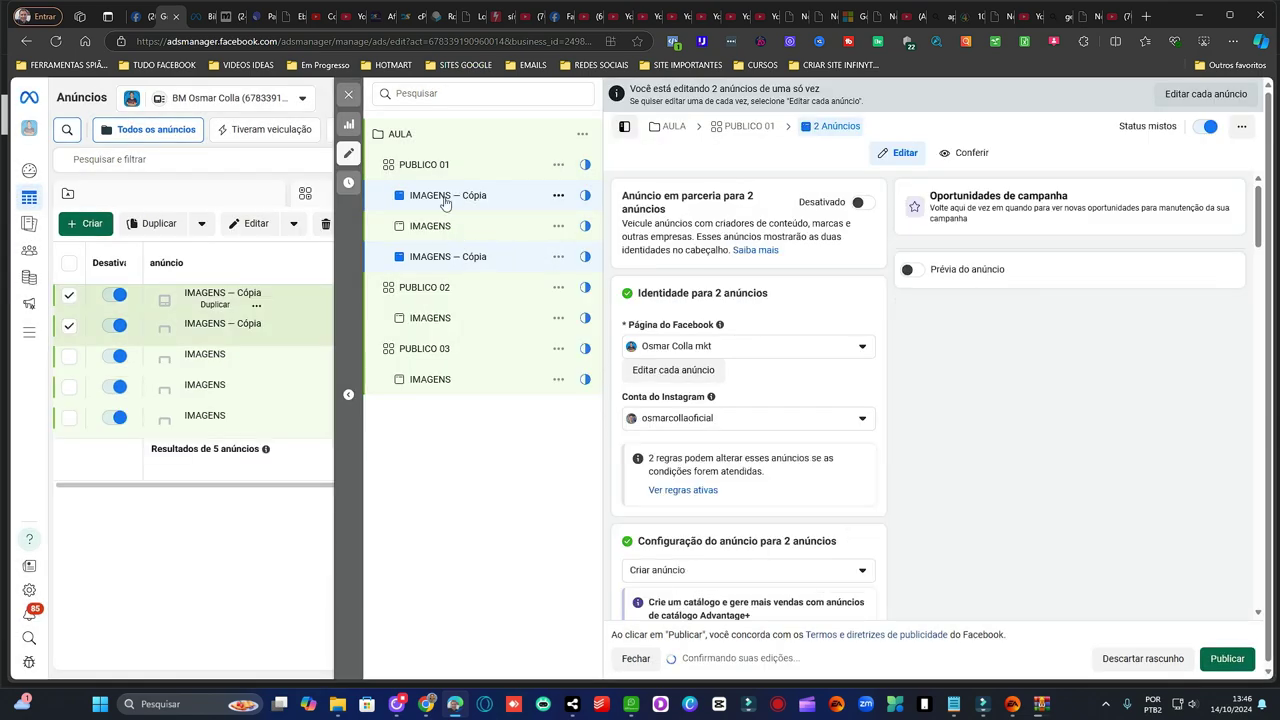
# Duplicate the IMAGENS ad of the PUBLICO 02 ad set within the original campaign, making 2 copies
pyautogui.click(558, 318)
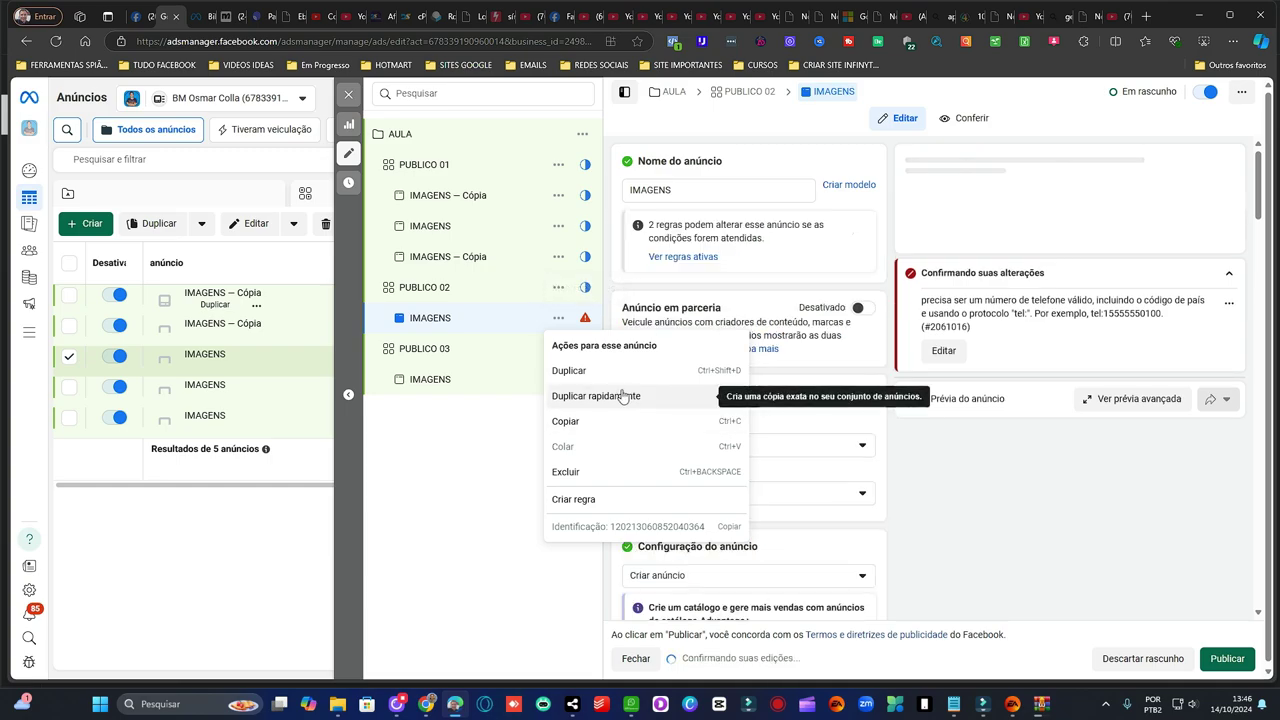
pyautogui.click(570, 370)
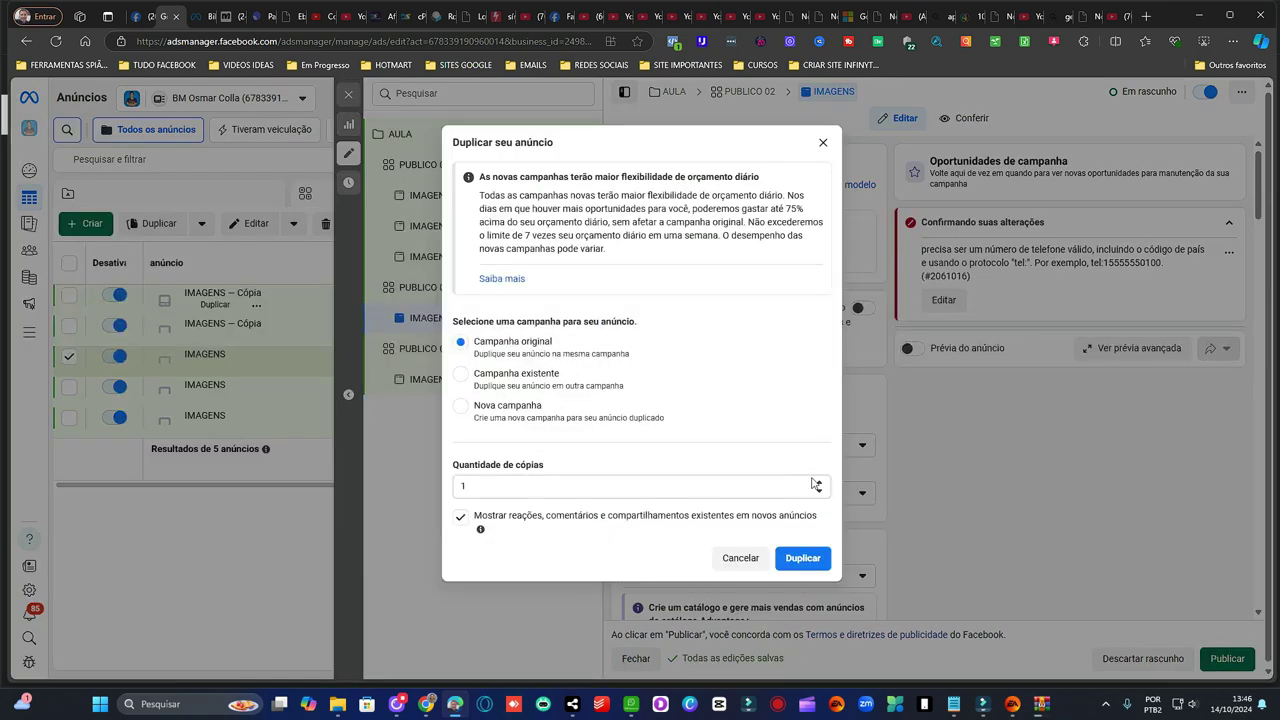
pyautogui.click(812, 560)
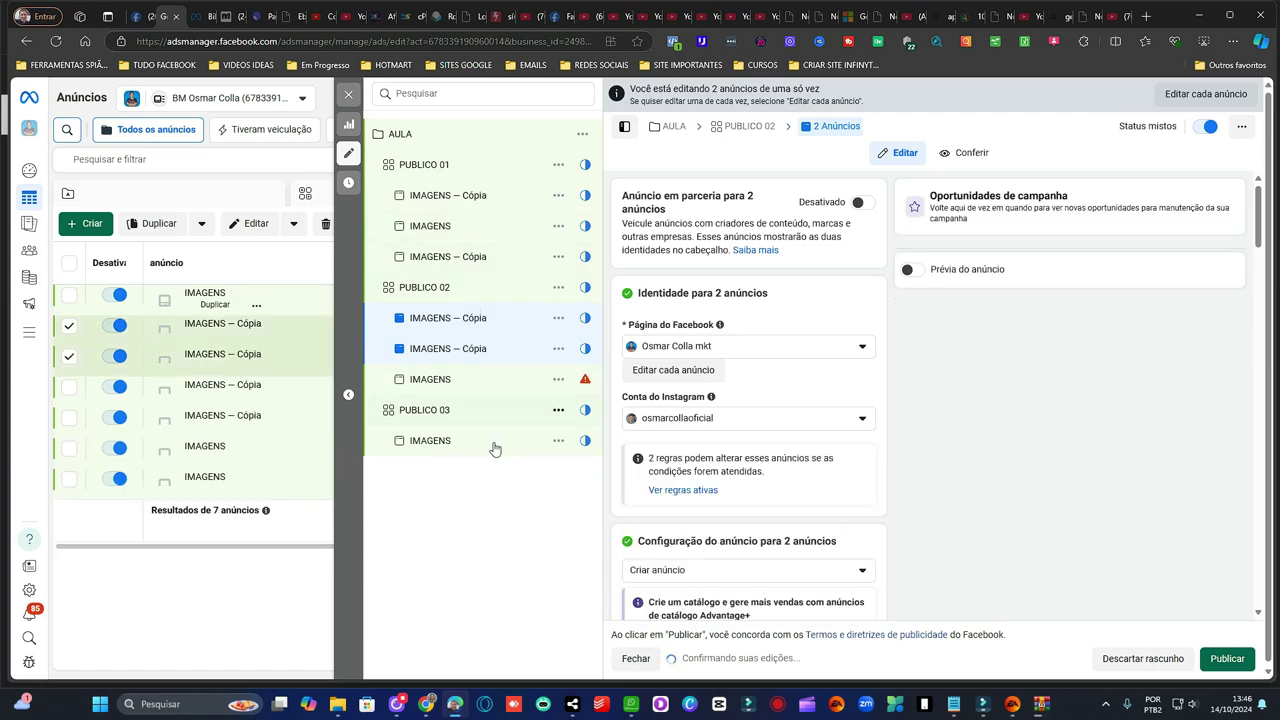
# Duplicate the IMAGENS ad of the PUBLICO 03 ad set within the original campaign, making 2 copies
pyautogui.click(559, 443)
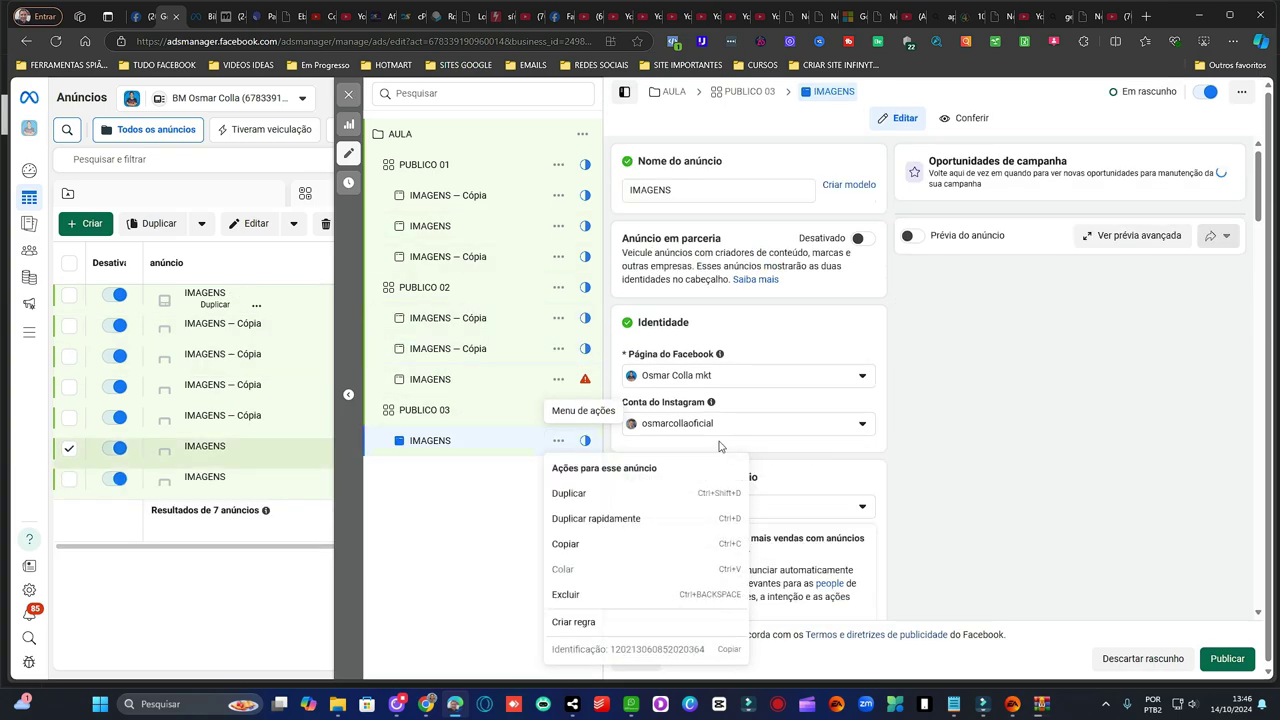
pyautogui.click(607, 493)
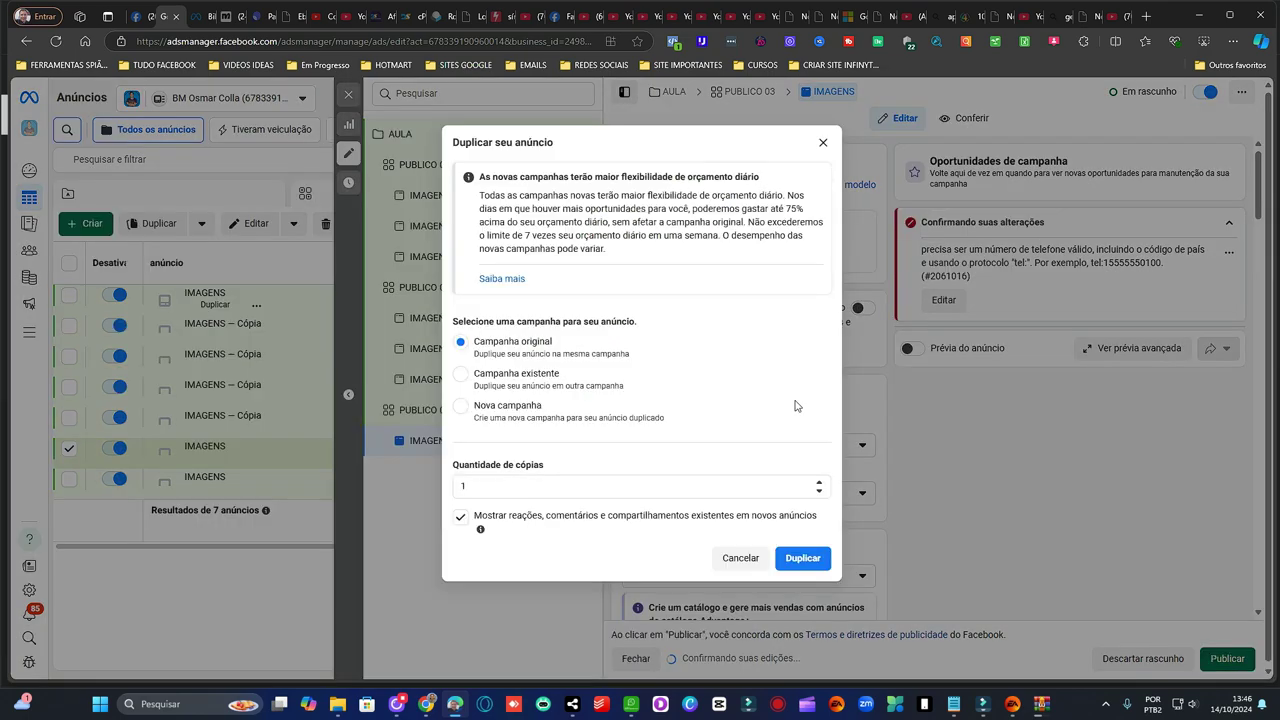
pyautogui.click(819, 482)
pyautogui.click(819, 482)
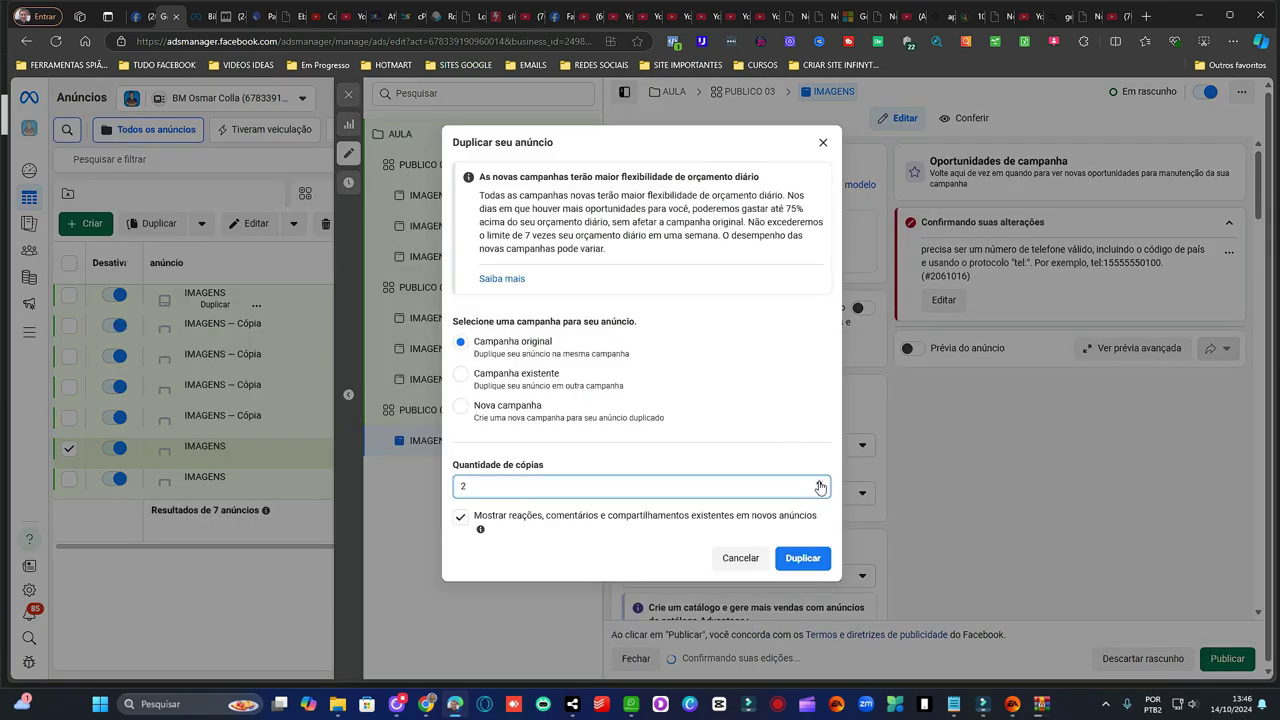
pyautogui.click(805, 558)
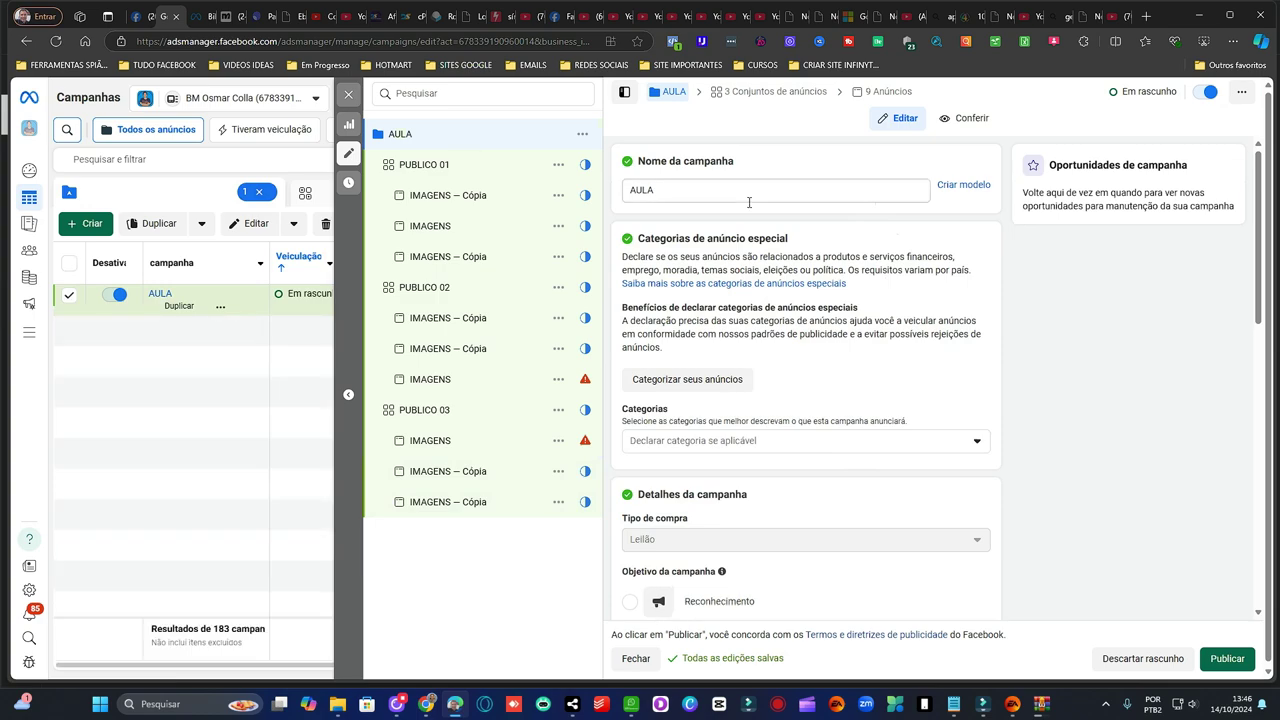
pyautogui.click(458, 166)
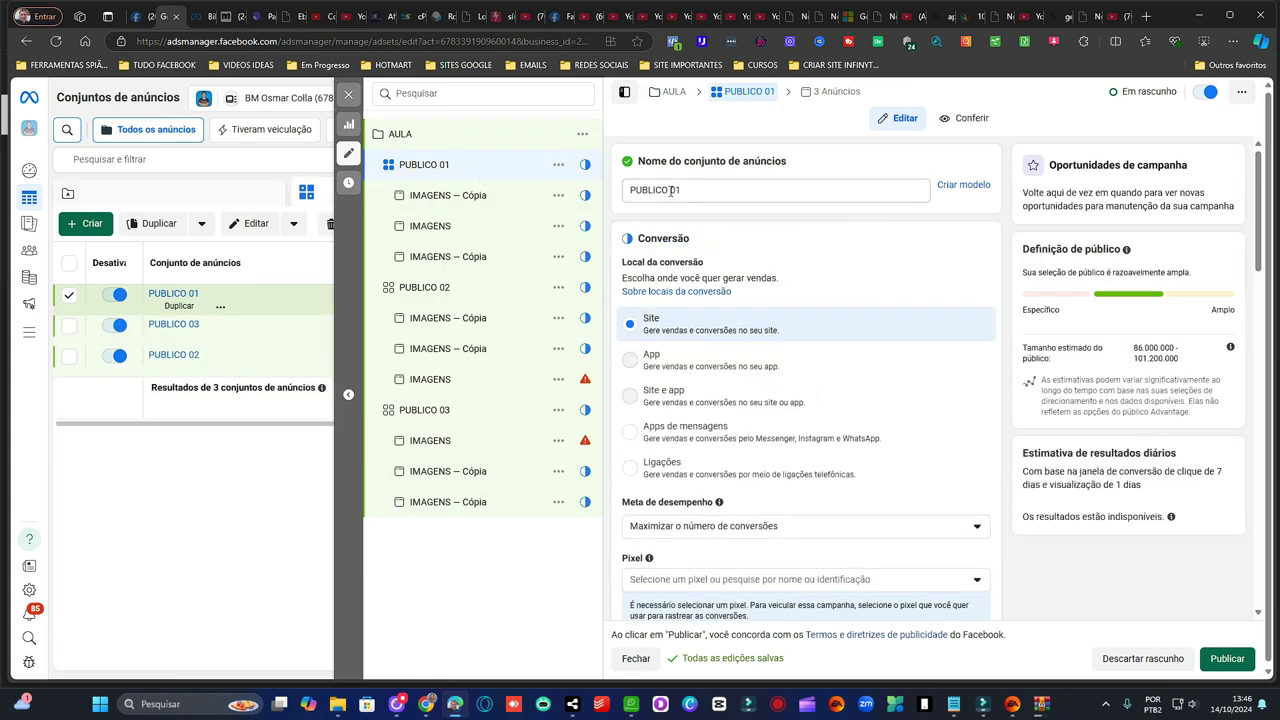
pyautogui.click(451, 288)
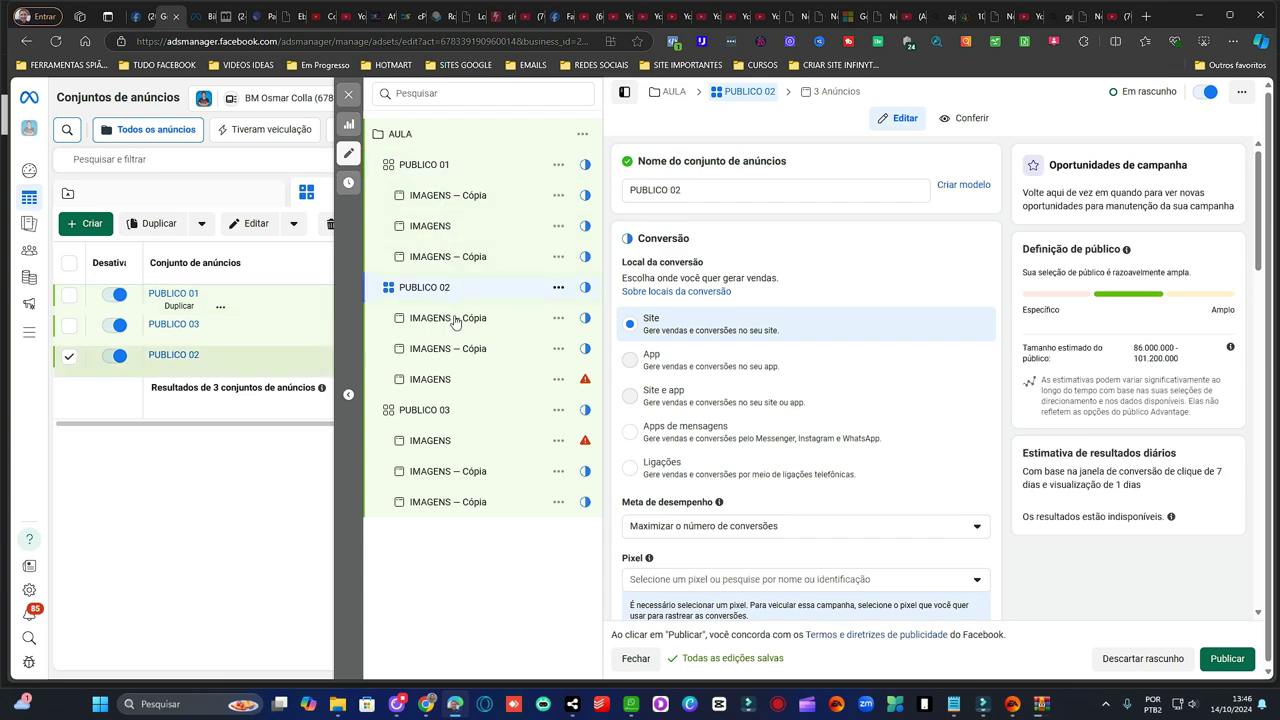
pyautogui.click(458, 415)
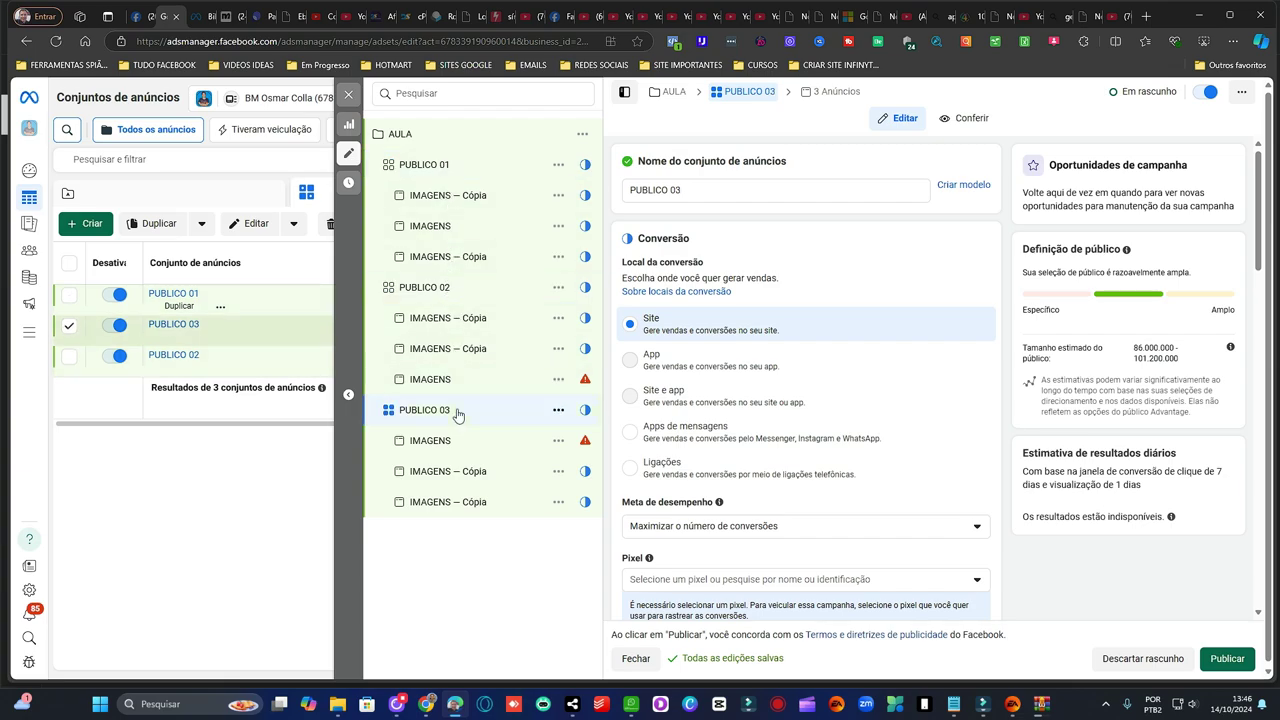
pyautogui.click(437, 168)
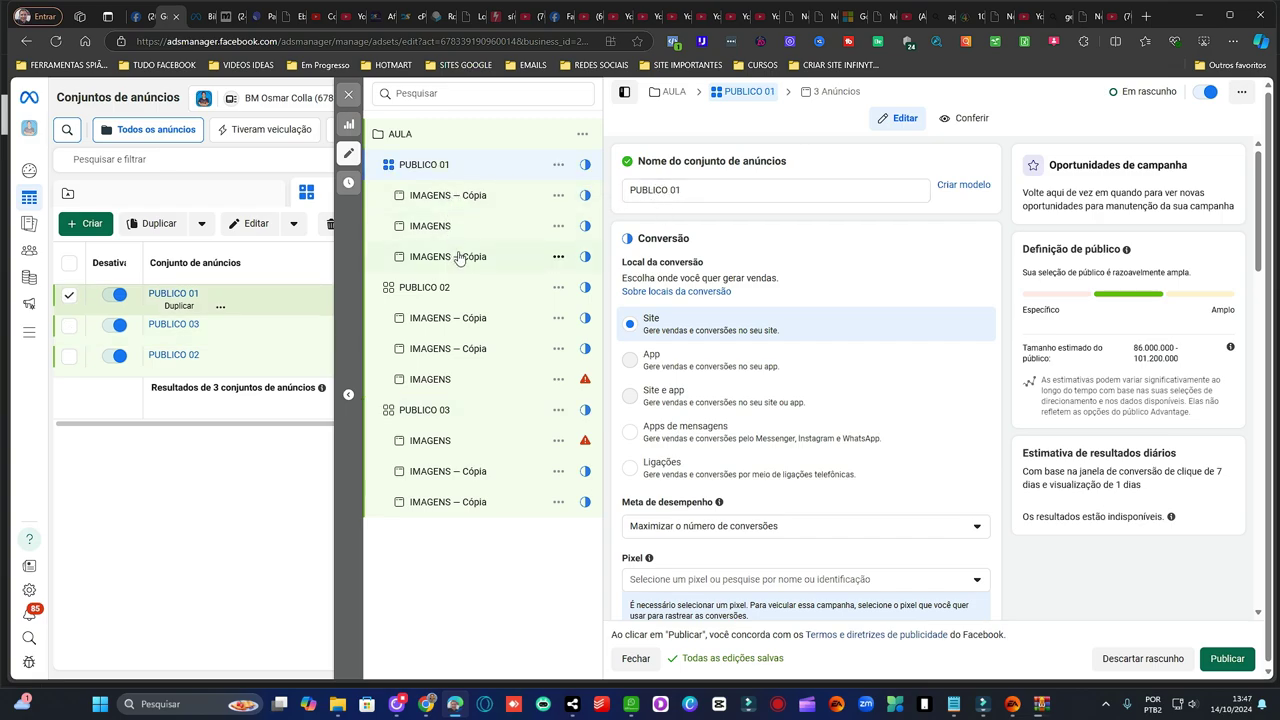
# Rename the two IMAGENS ad copies inside the PUBLICO 01 ad set as IMAGENS 02 and IMAGENS 03
pyautogui.click(470, 196)
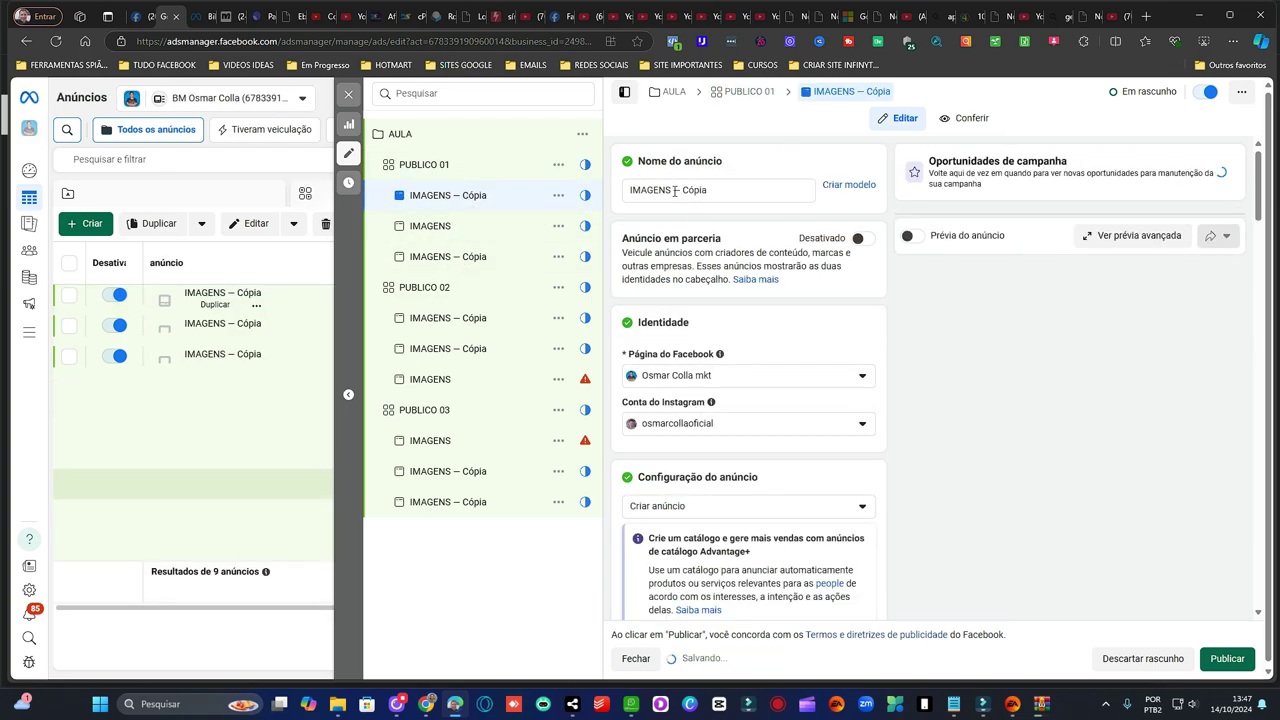
pyautogui.moveTo(672, 190); pyautogui.dragTo(728, 191)
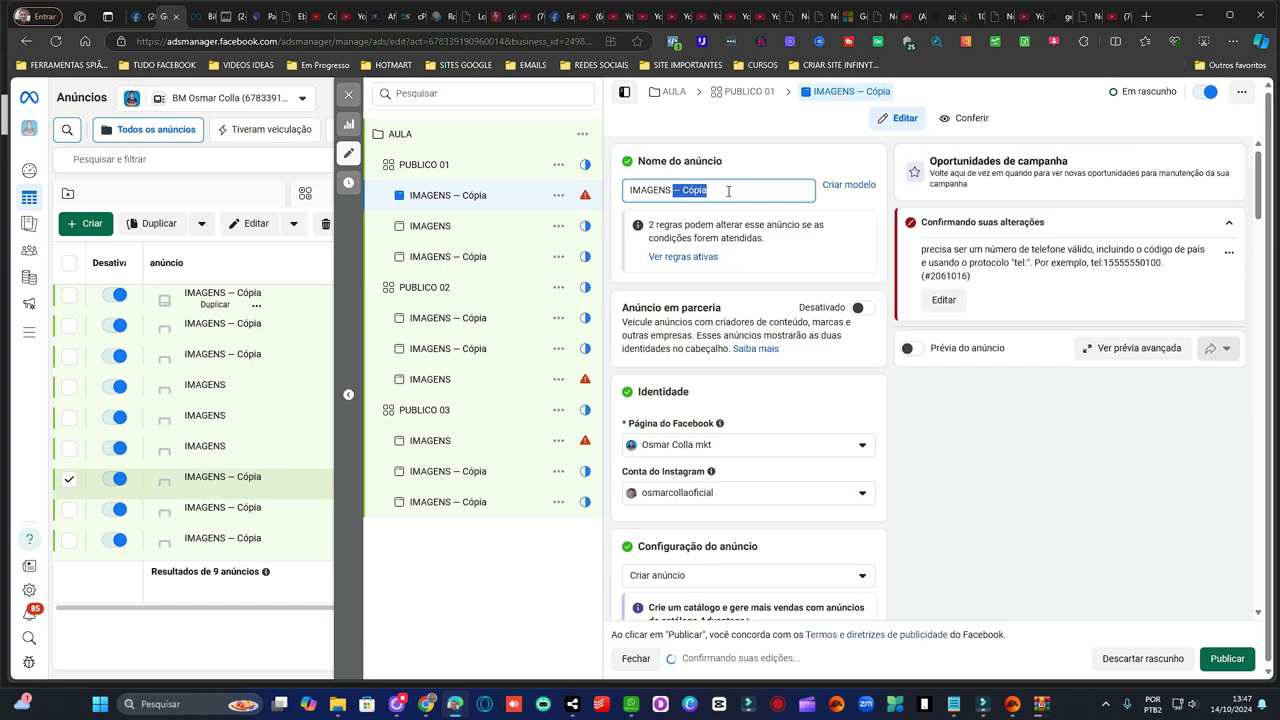
pyautogui.write('02')
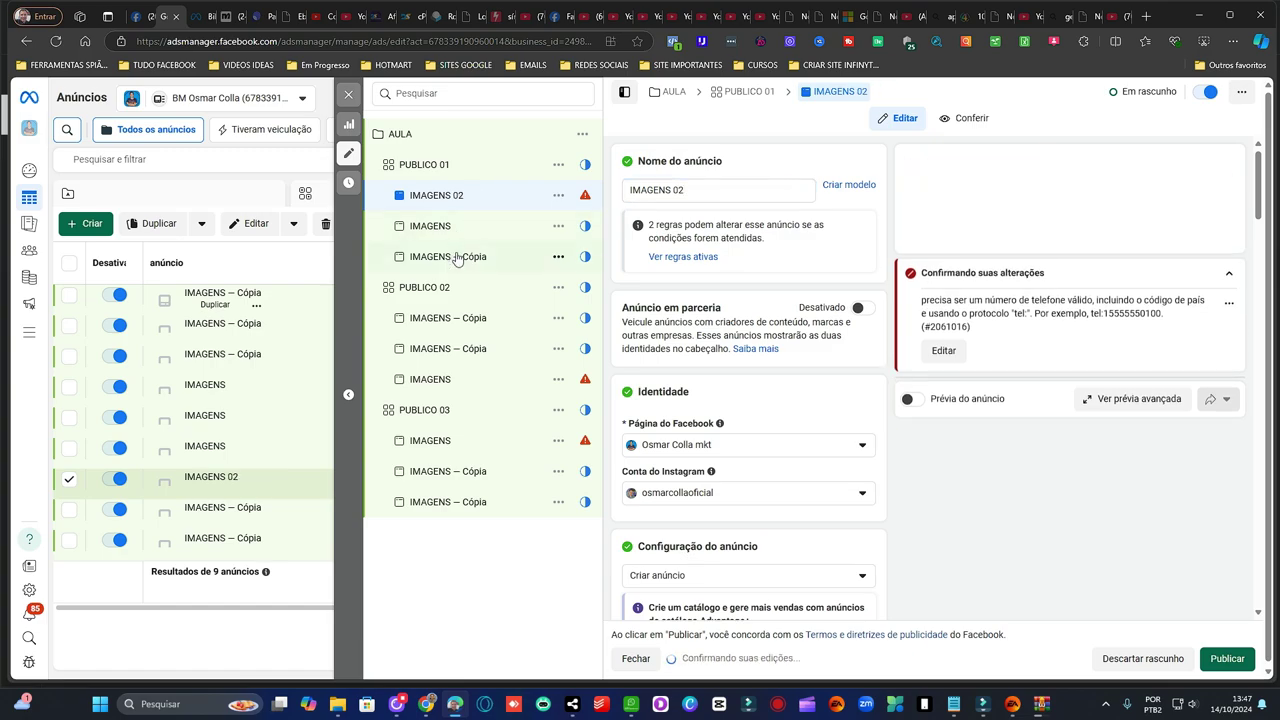
pyautogui.click(470, 258)
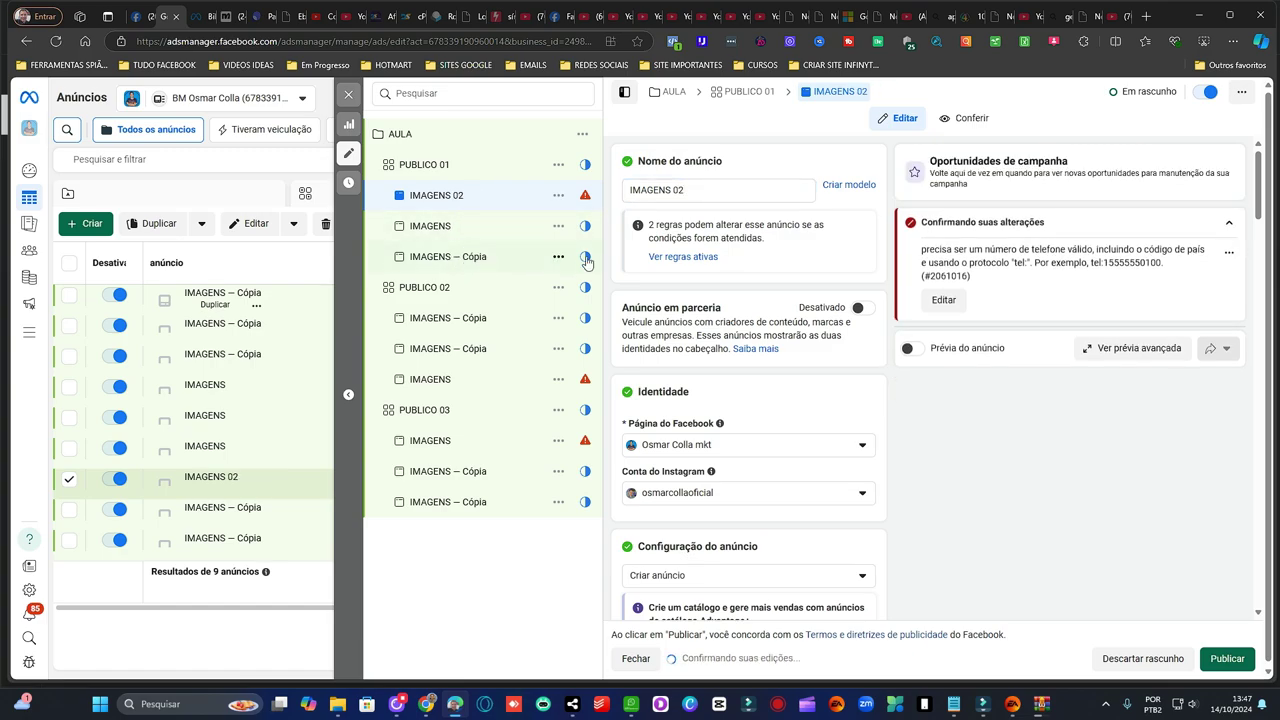
pyautogui.moveTo(673, 190); pyautogui.dragTo(722, 190)
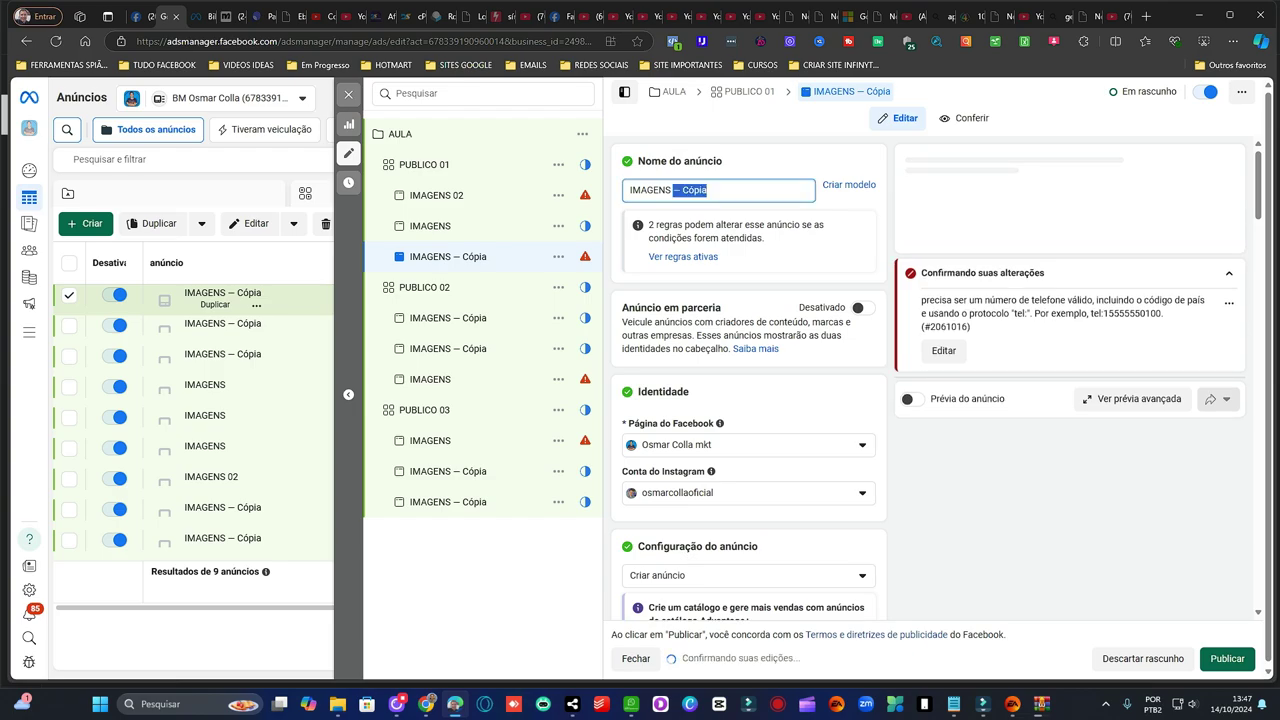
pyautogui.write('03')
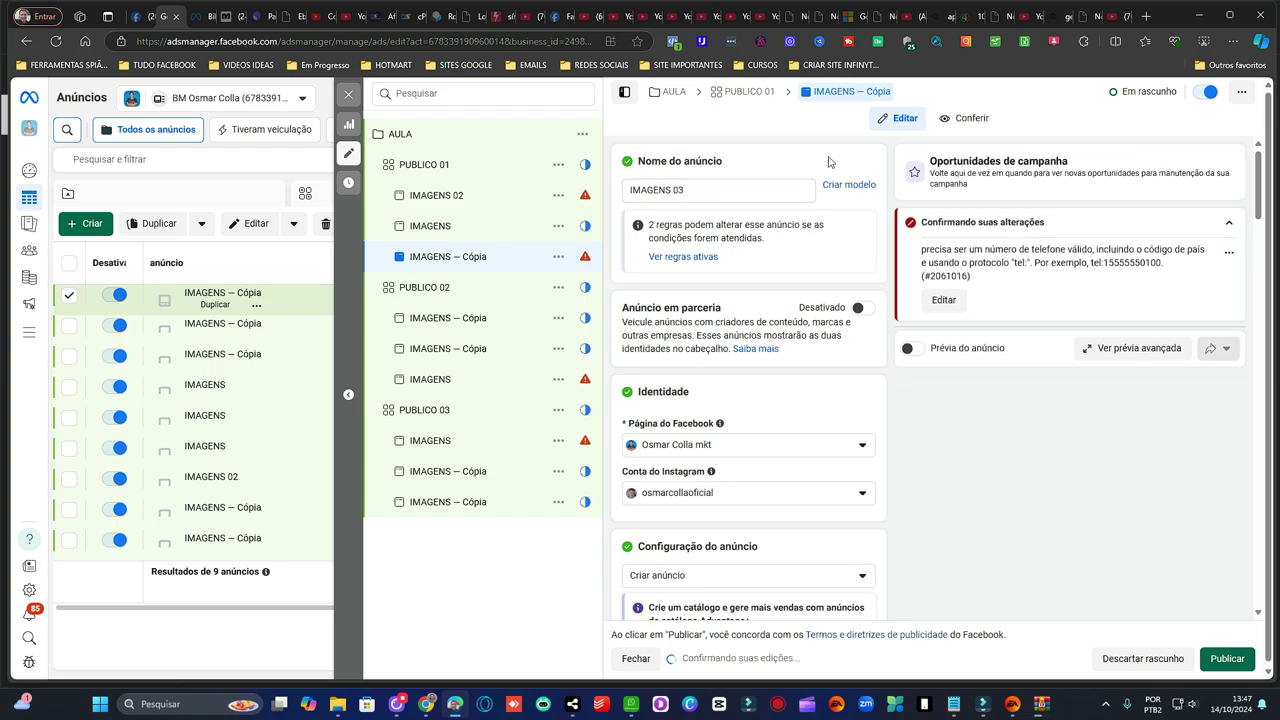
# Add a number to the original IMAGENS ad's name in PUBLICO 01 so it reads IMAGENS 01
pyautogui.click(430, 226)
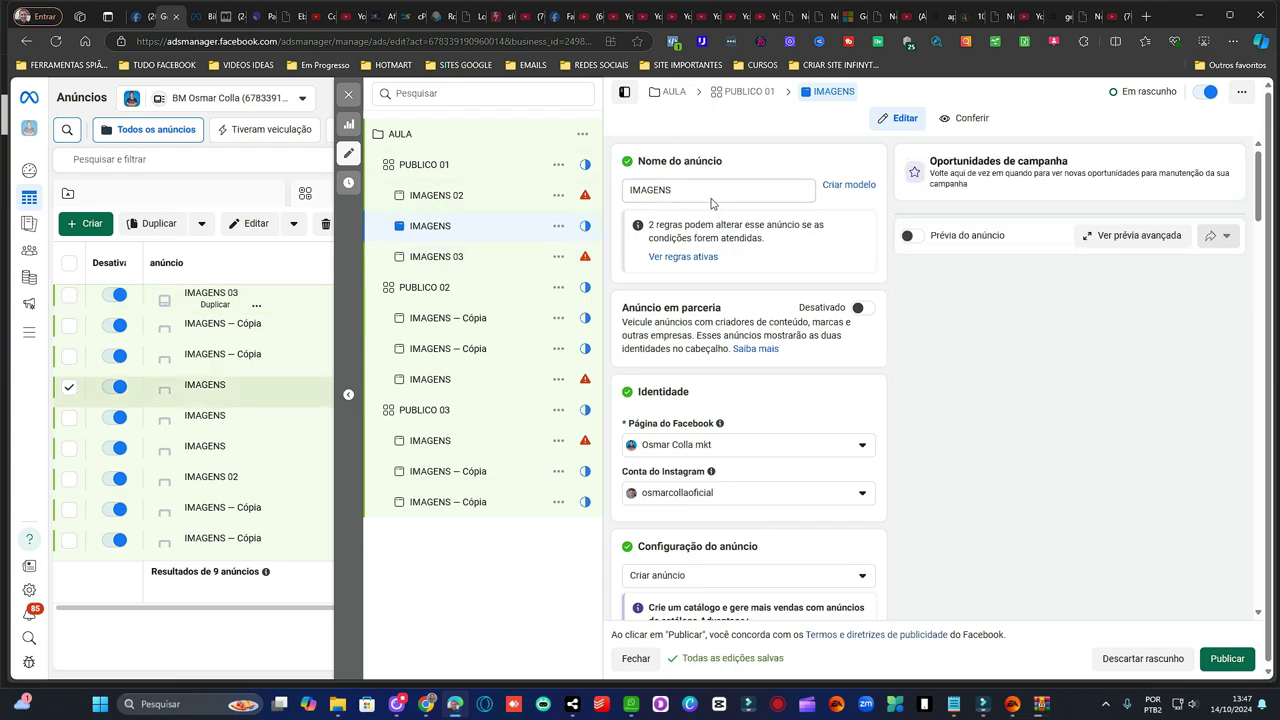
pyautogui.click(697, 190)
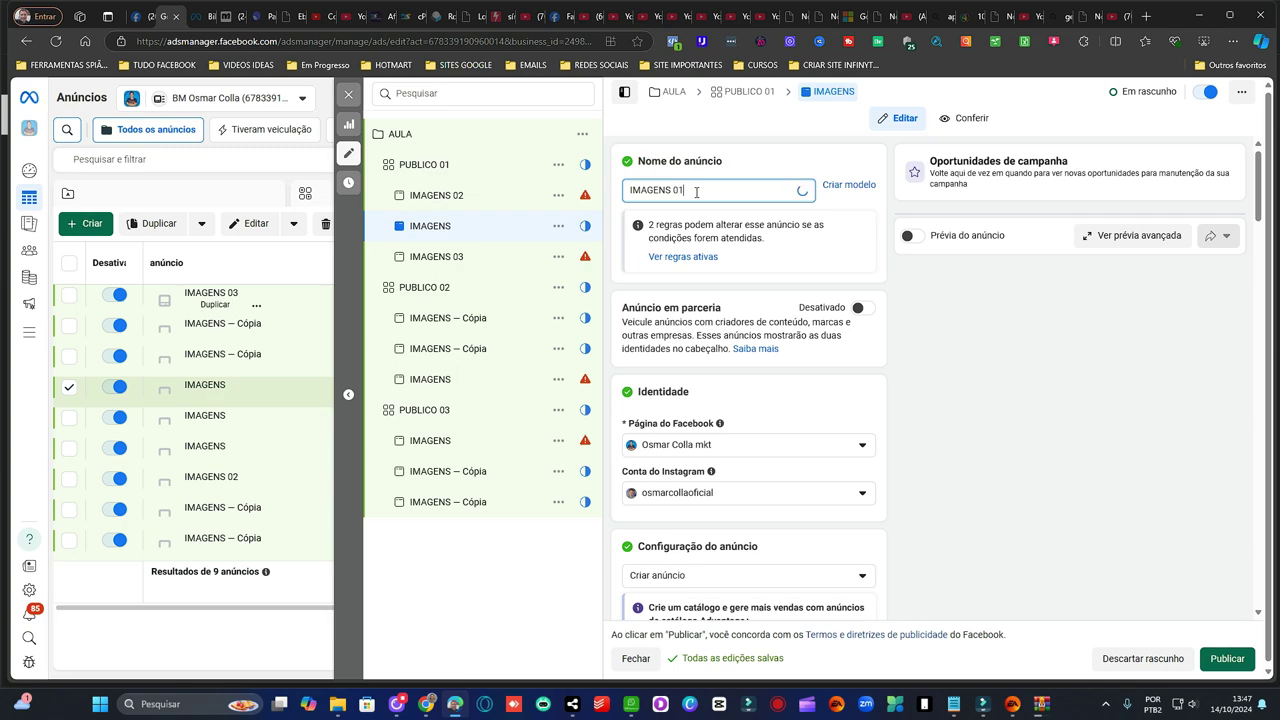
pyautogui.click(750, 168)
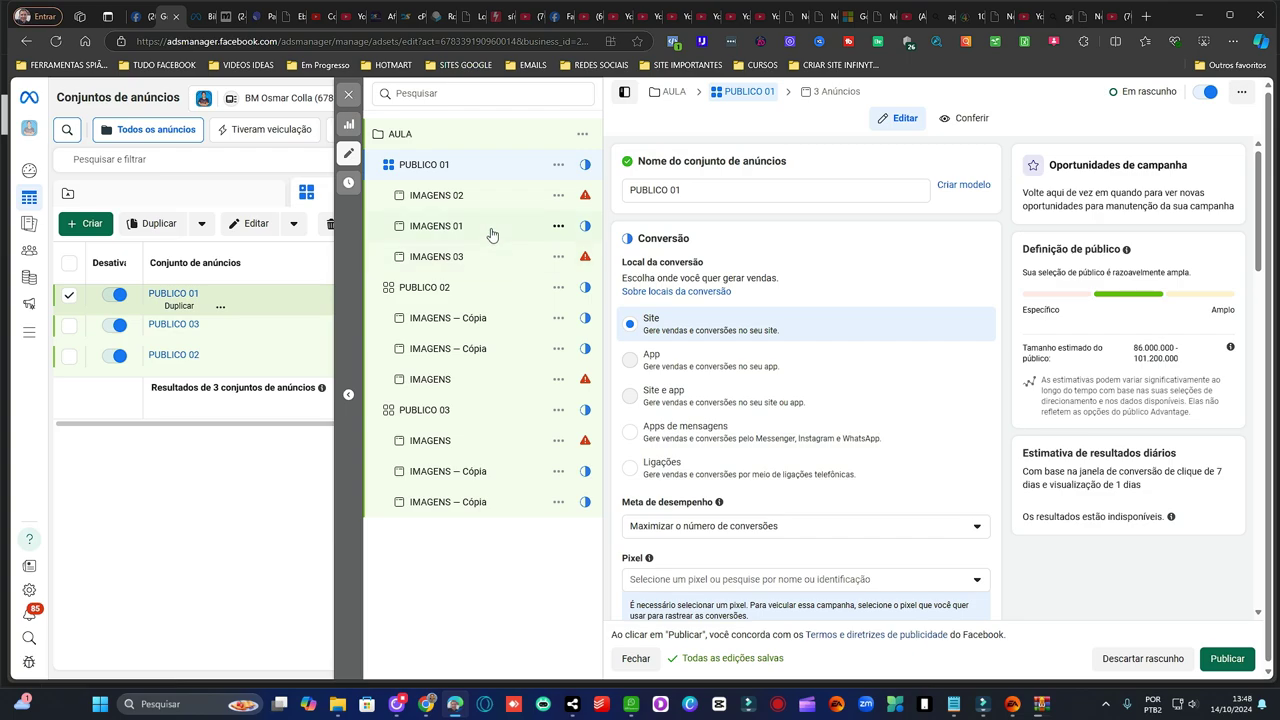
pyautogui.click(458, 134)
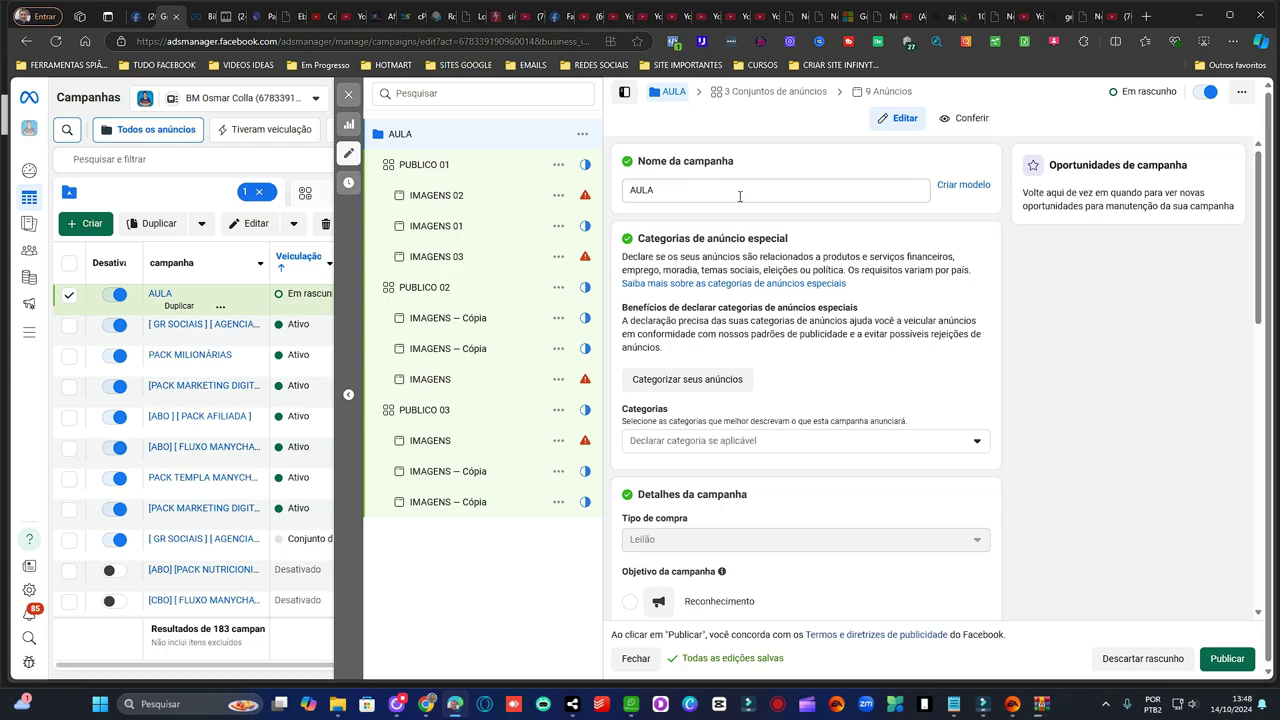
pyautogui.click(456, 168)
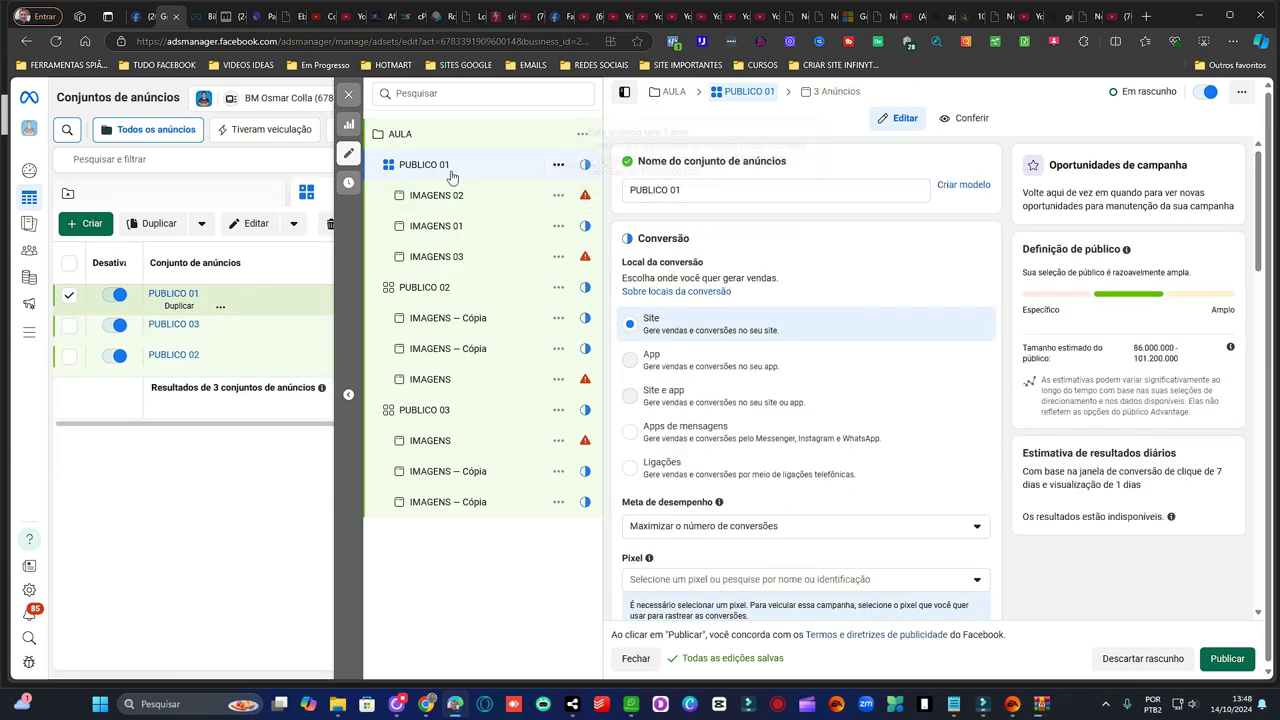
pyautogui.click(556, 167)
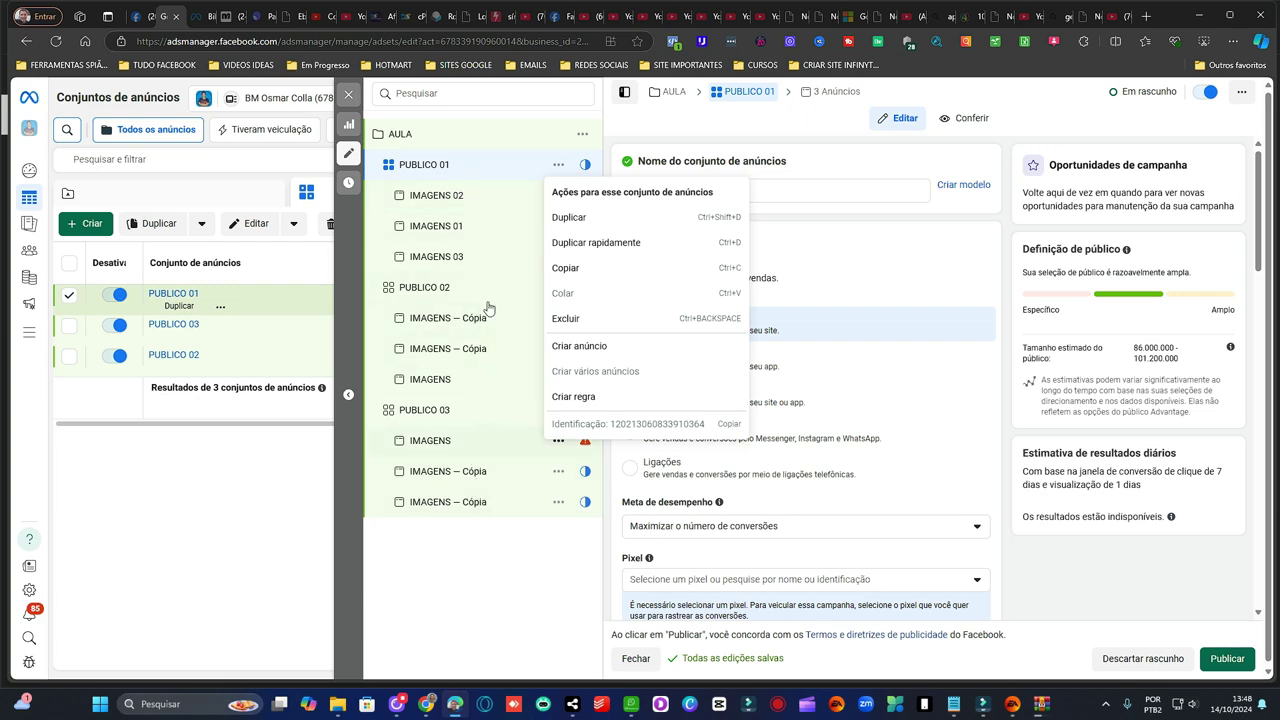
pyautogui.click(840, 152)
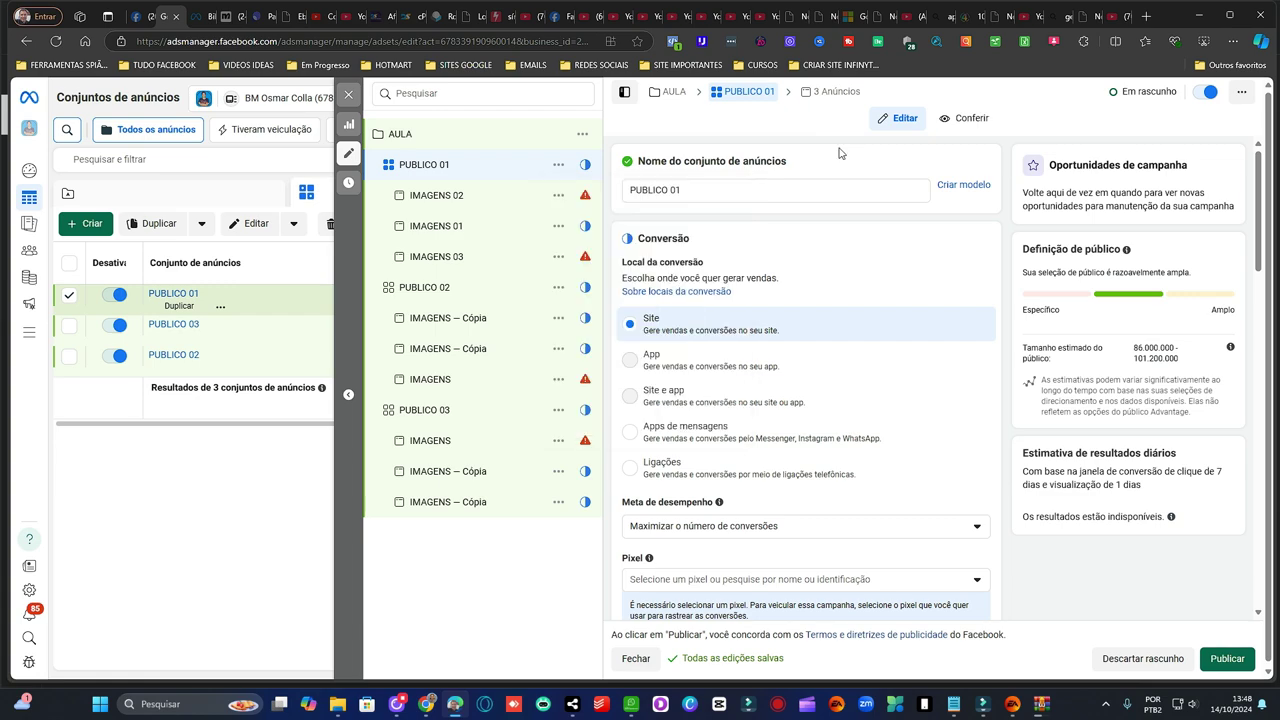